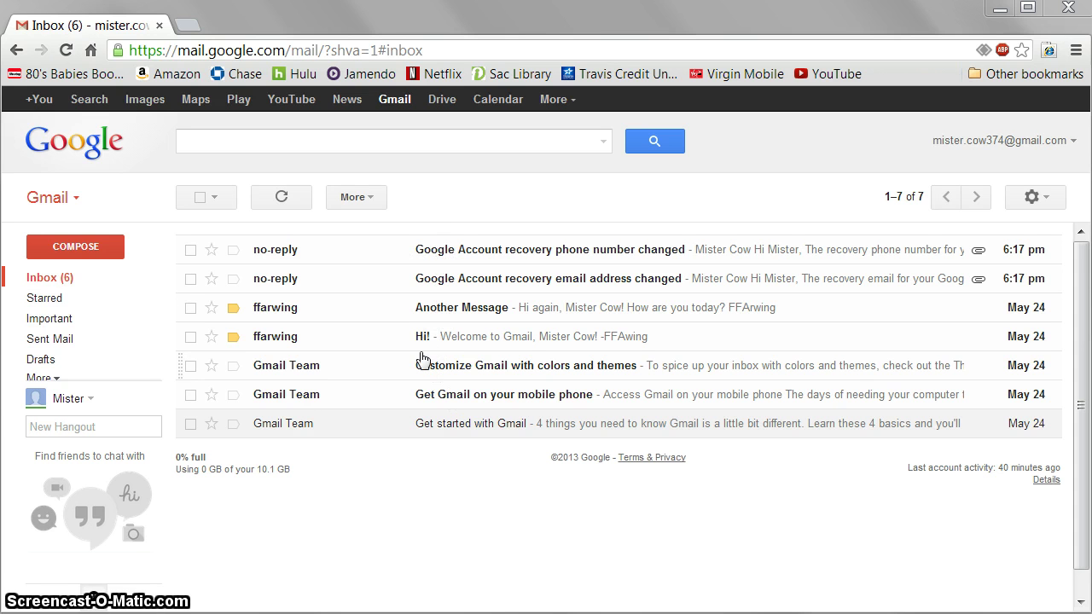
- Select all inbox conversations, check the newest/oldest sort options, then deselect everything
left_click(199, 197)
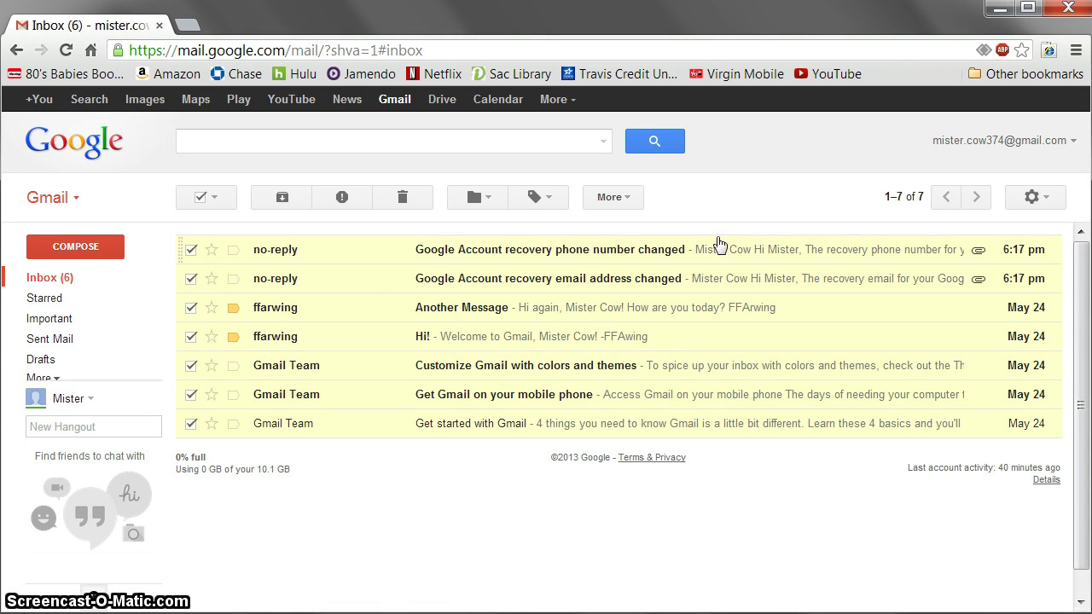
left_click(896, 208)
left_click(906, 198)
left_click(906, 198)
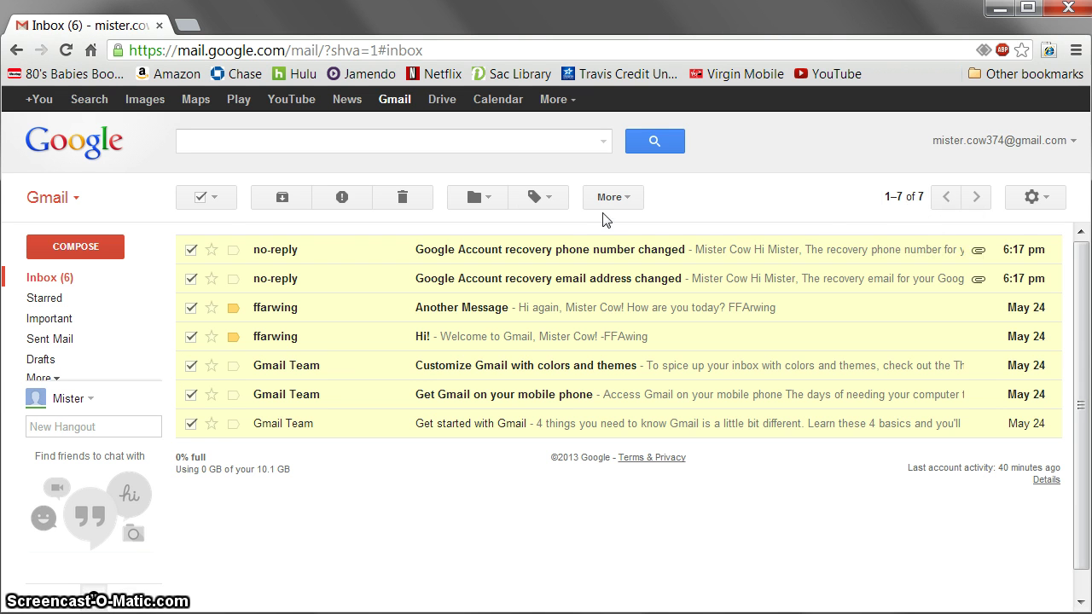
left_click(200, 197)
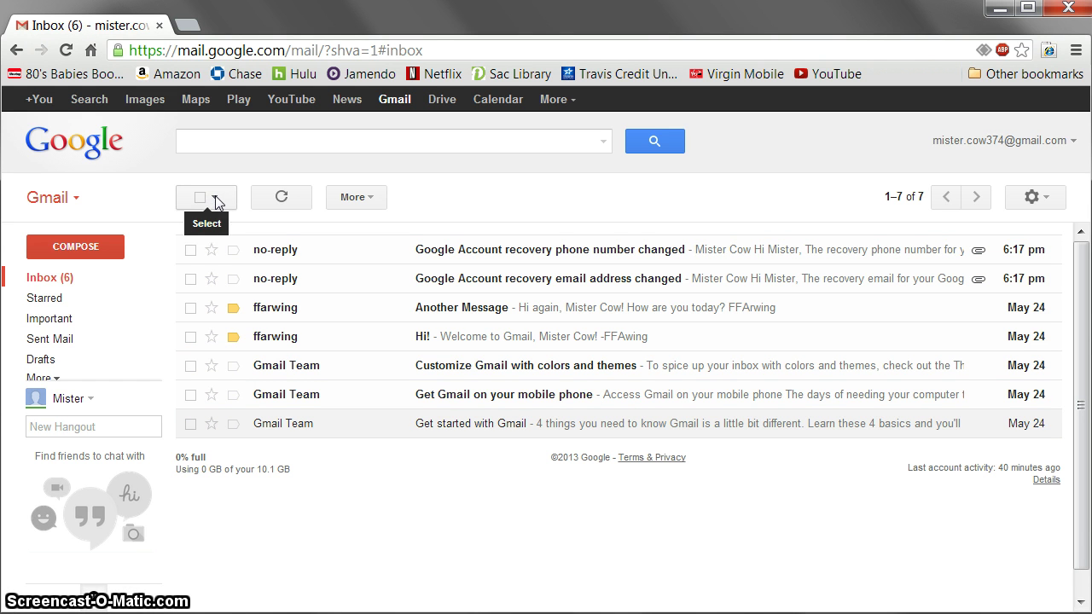
- Try the selection menu: select read conversations, clear, select unread, and clear again
left_click(215, 198)
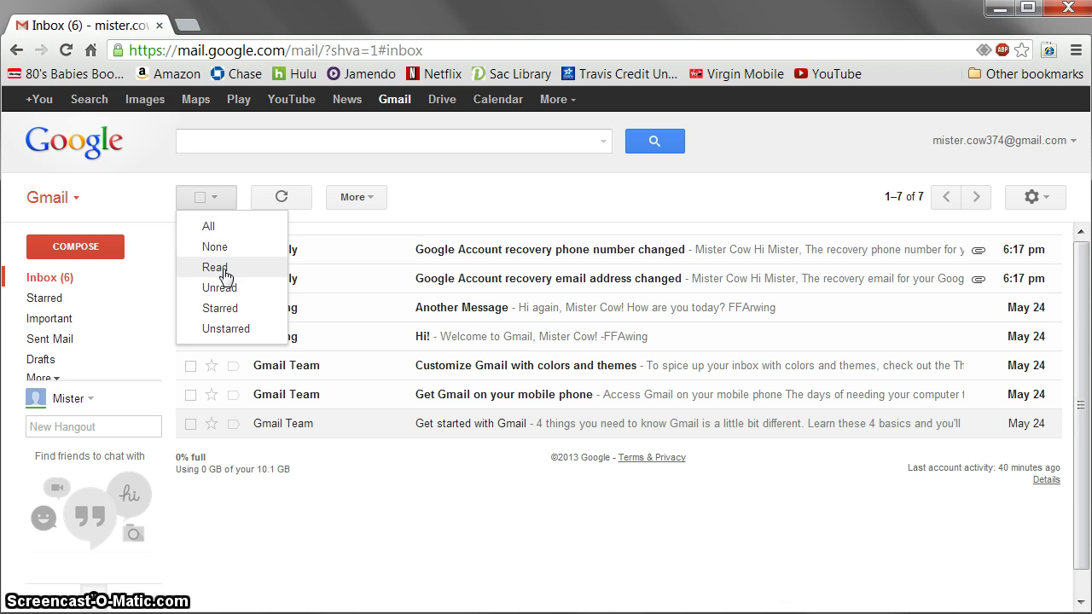
left_click(217, 269)
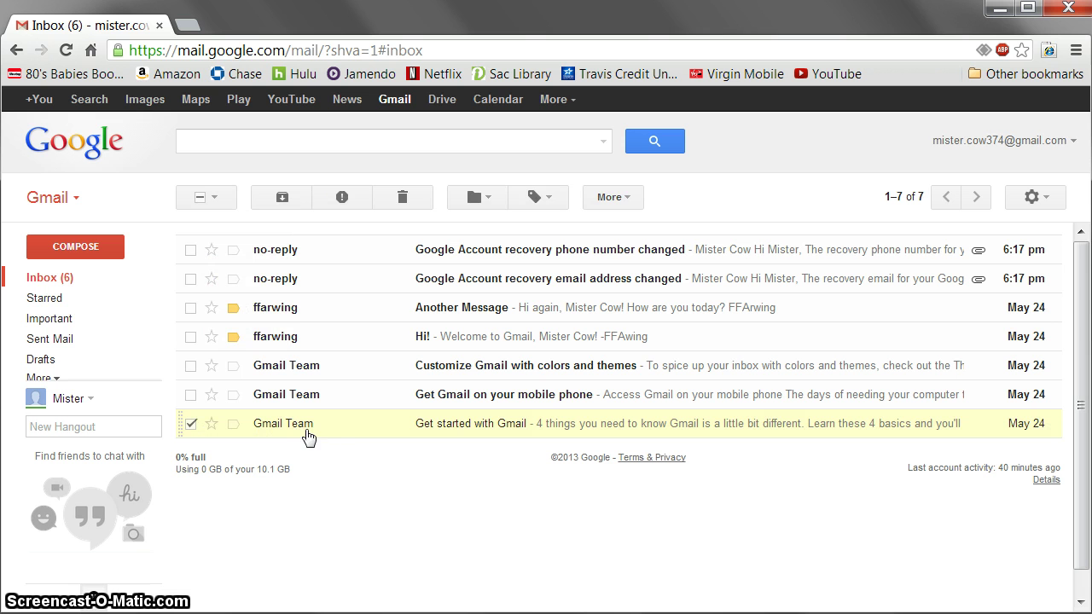
left_click(214, 197)
left_click(215, 246)
left_click(214, 197)
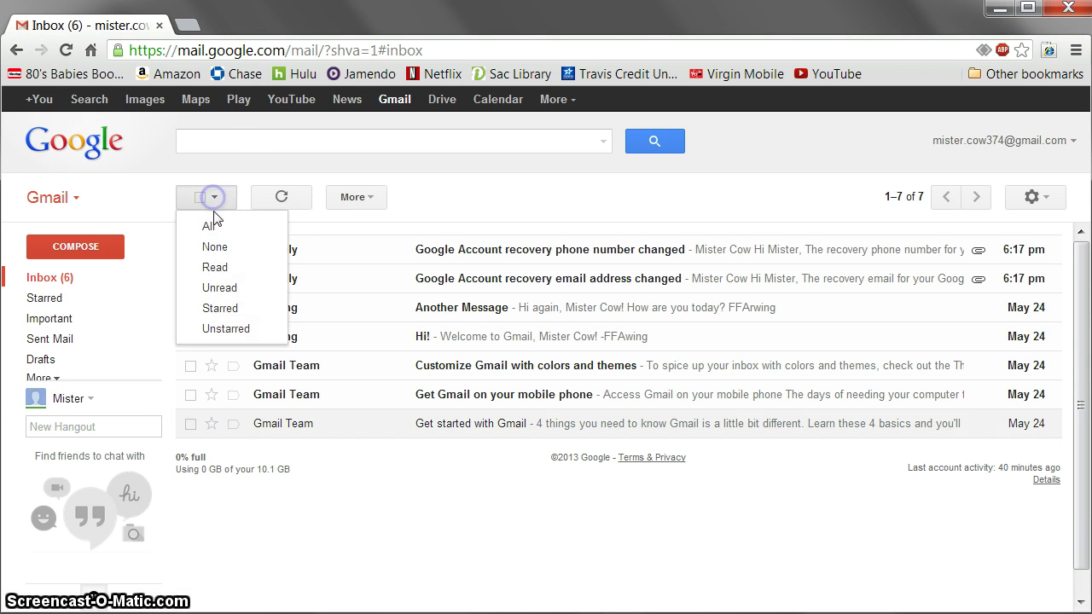
left_click(219, 288)
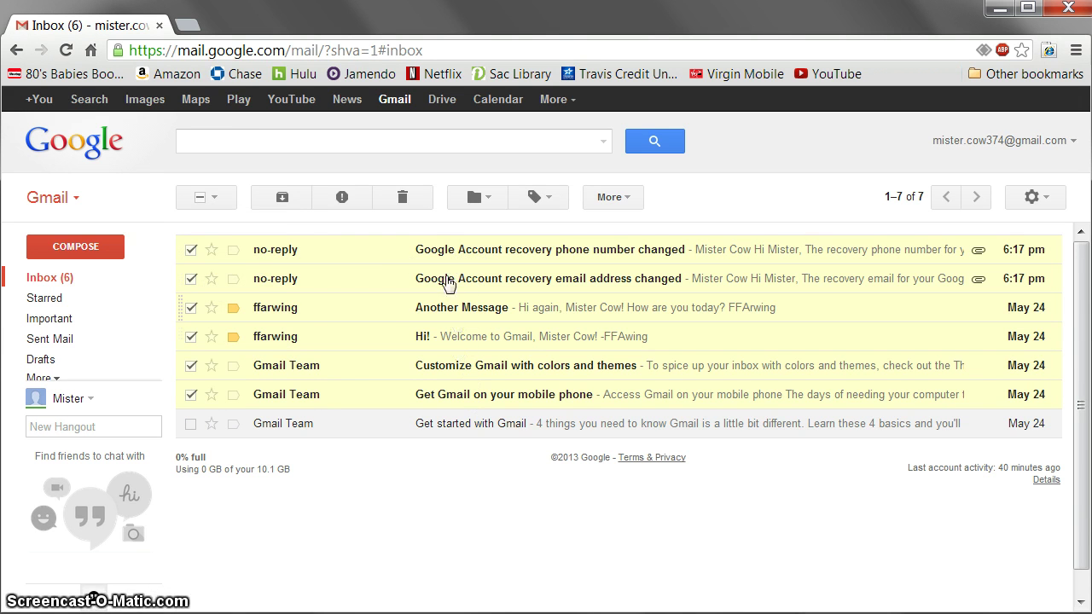
left_click(214, 197)
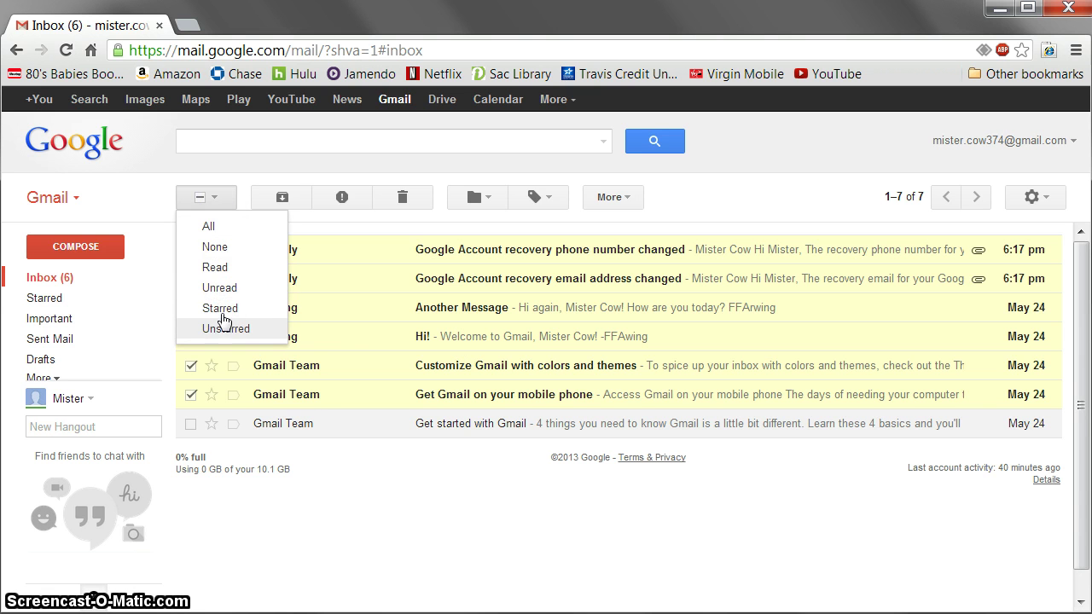
left_click(212, 248)
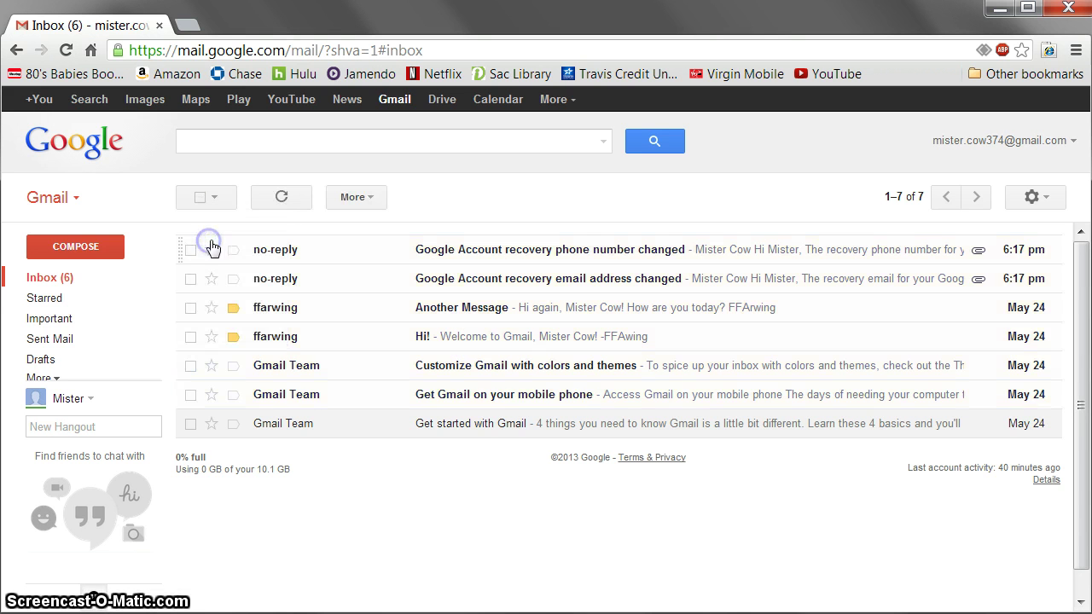
- Star three conversations, select starred then unstarred ones, and clear the selection
left_click(211, 250)
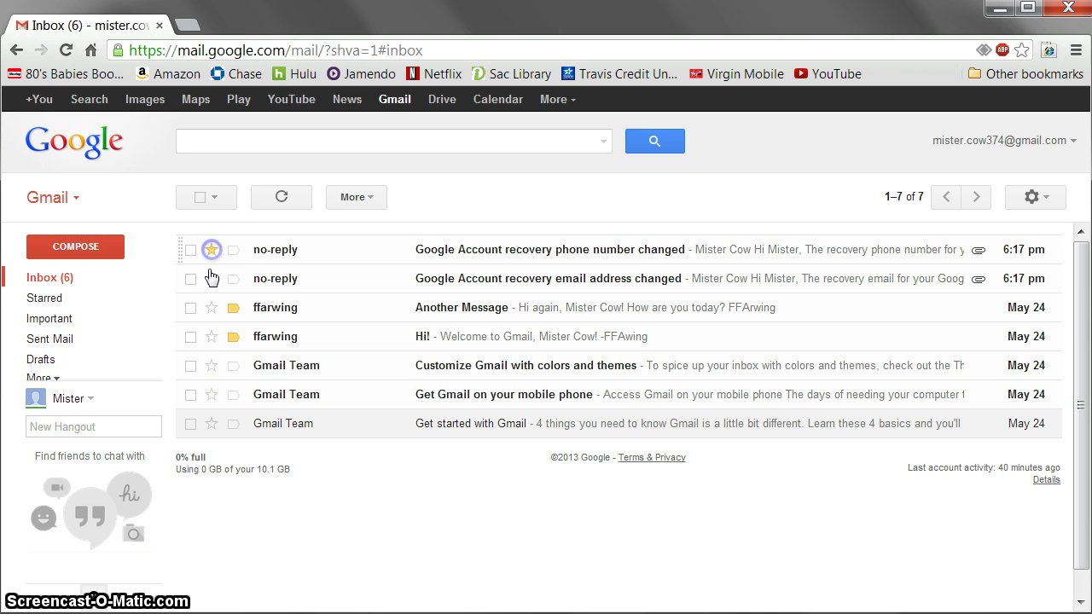
left_click(211, 307)
left_click(211, 365)
left_click(212, 197)
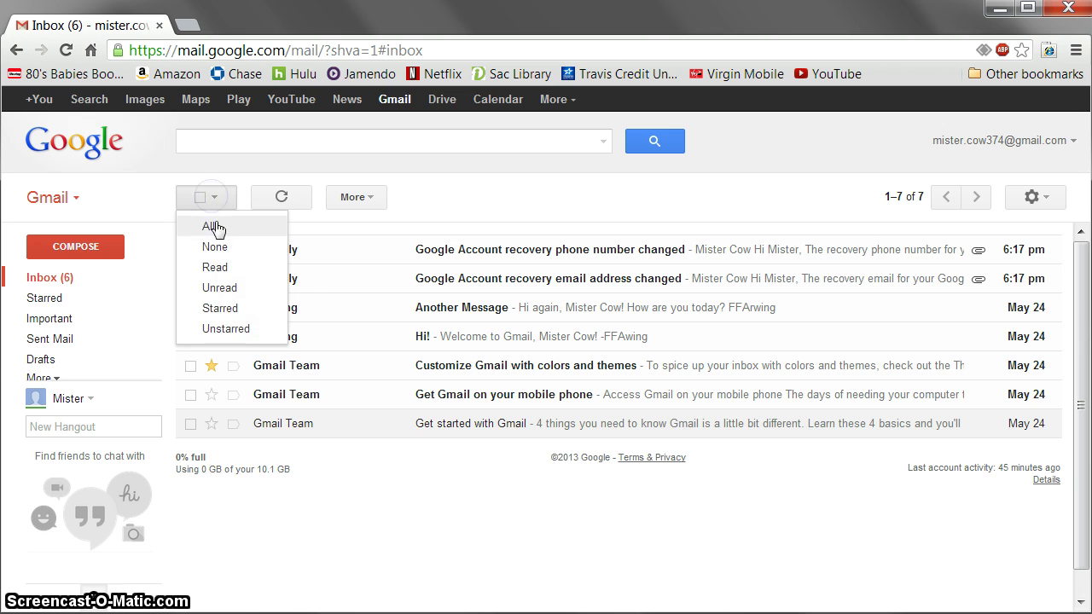
left_click(228, 316)
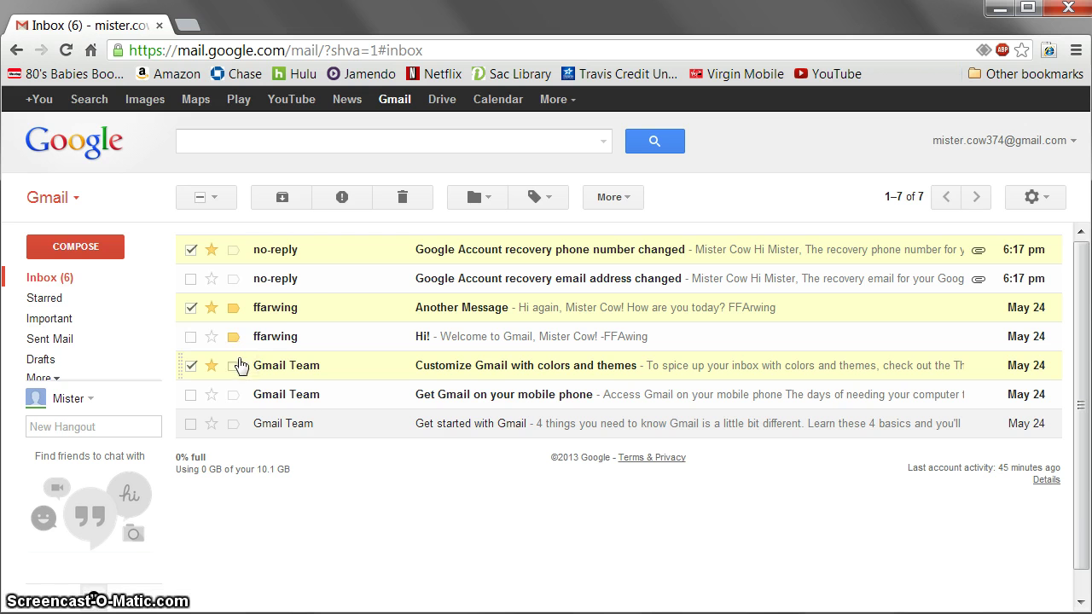
left_click(214, 198)
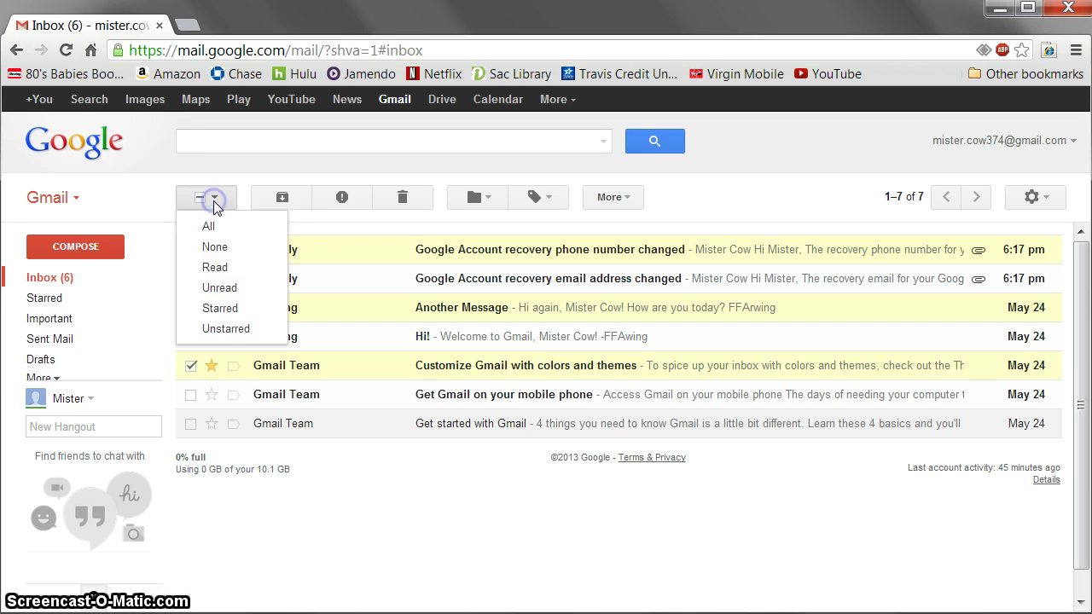
left_click(226, 329)
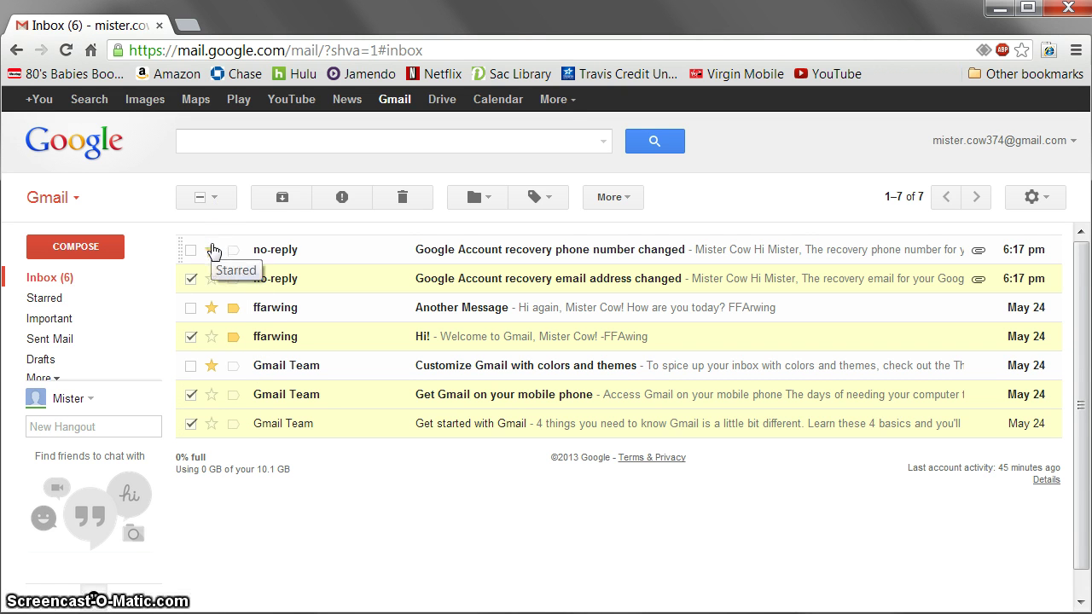
left_click(213, 197)
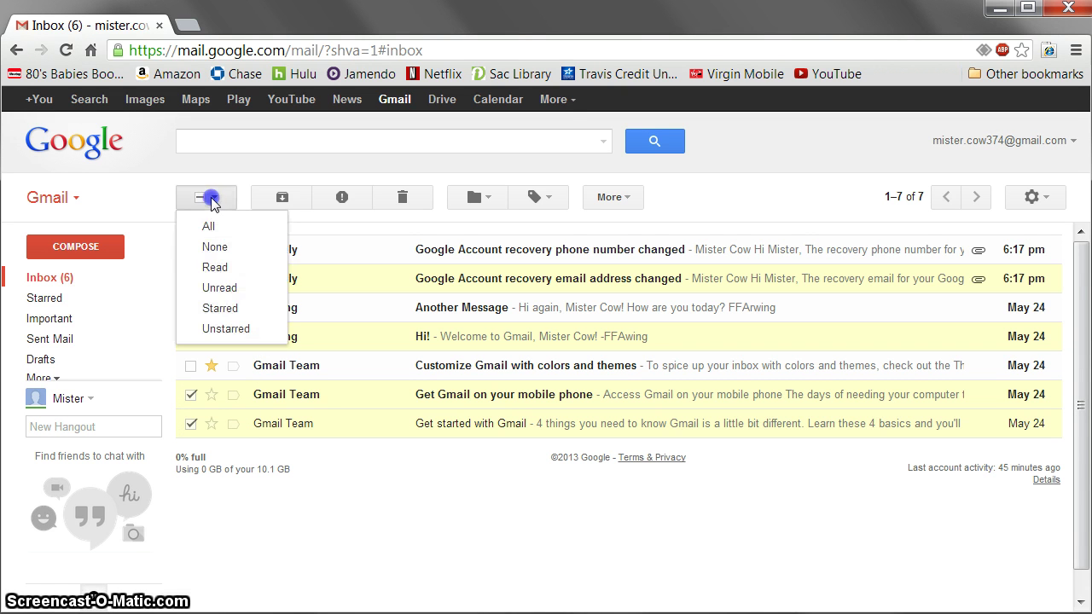
left_click(214, 247)
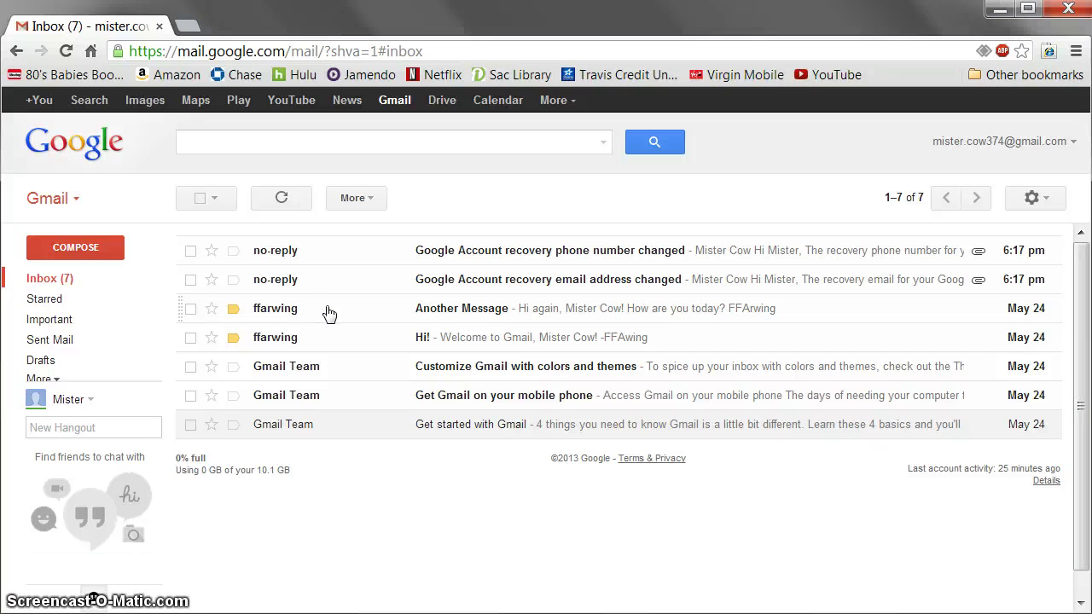
- Report the 'Another Message' and 'Hi!' conversations as spam
left_click(191, 312)
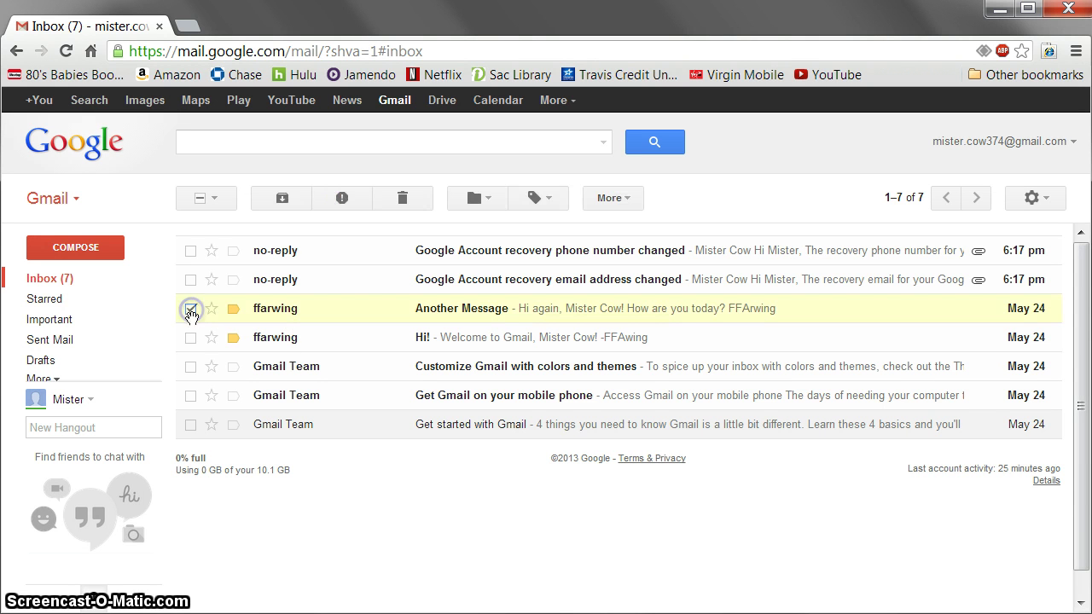
left_click(191, 338)
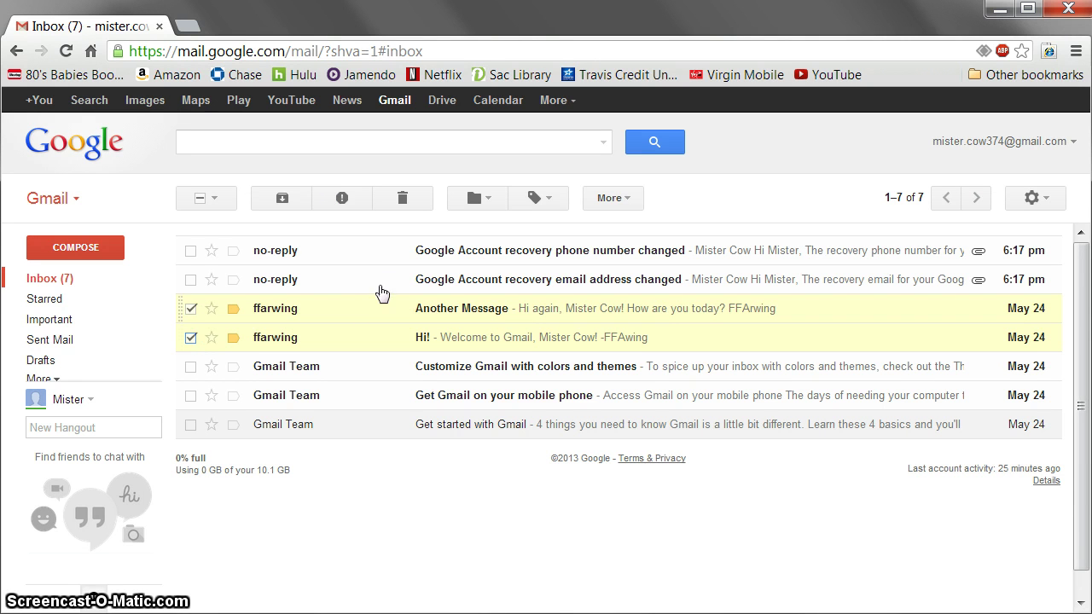
left_click(342, 199)
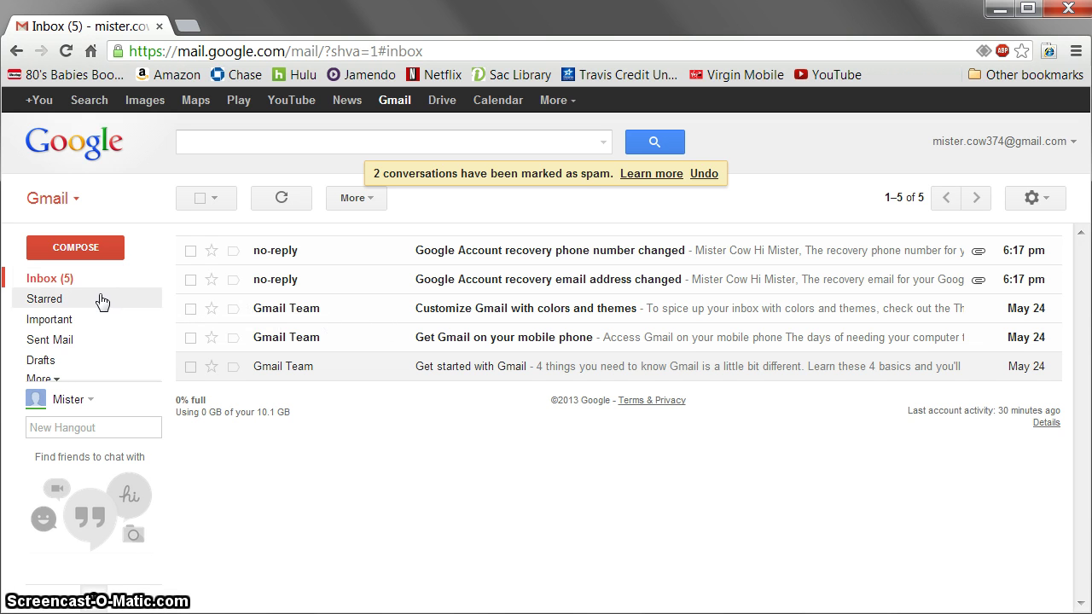
left_click(56, 383)
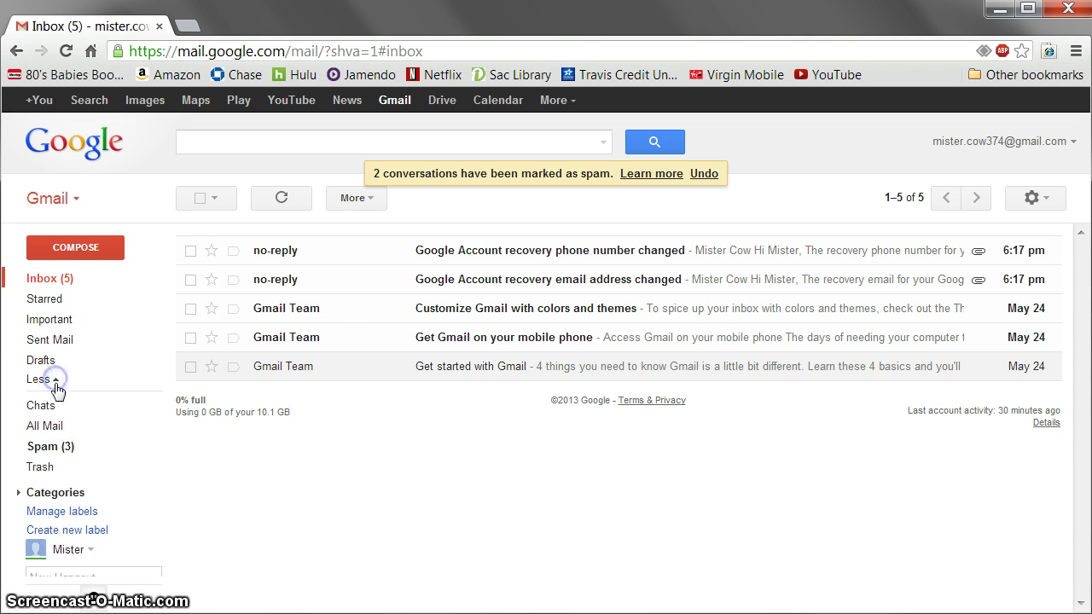
- In Spam, mark the 'Fwd: Medications that you need' message as not spam
left_click(52, 448)
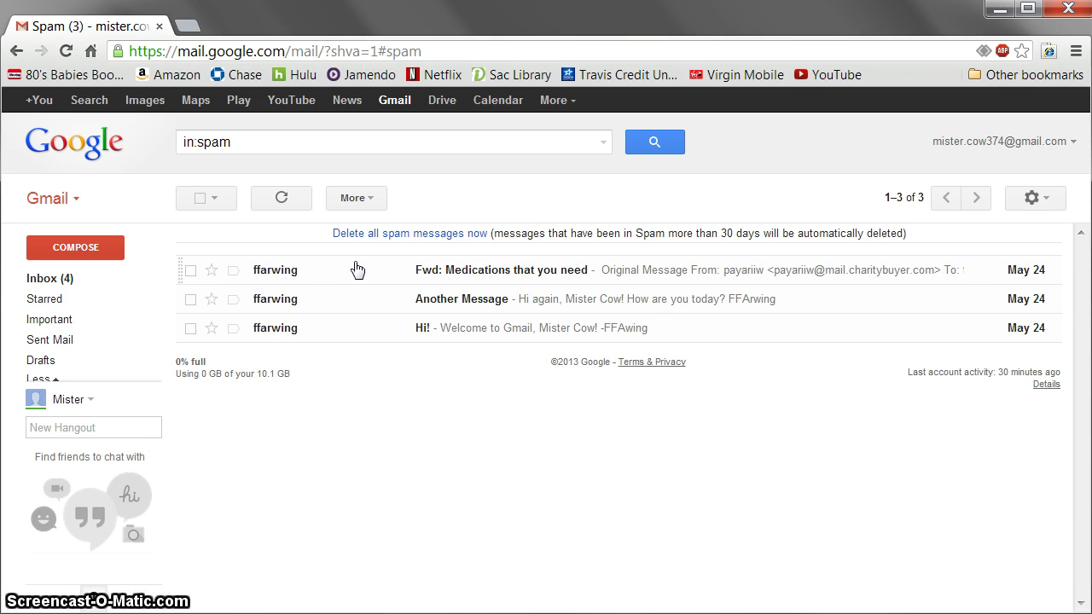
left_click(190, 271)
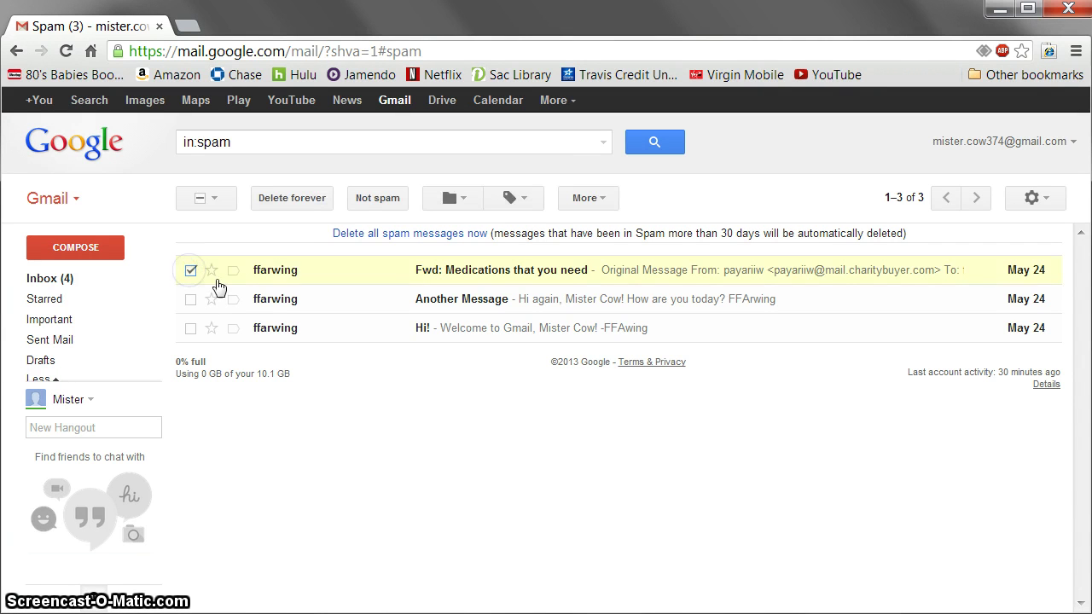
left_click(372, 203)
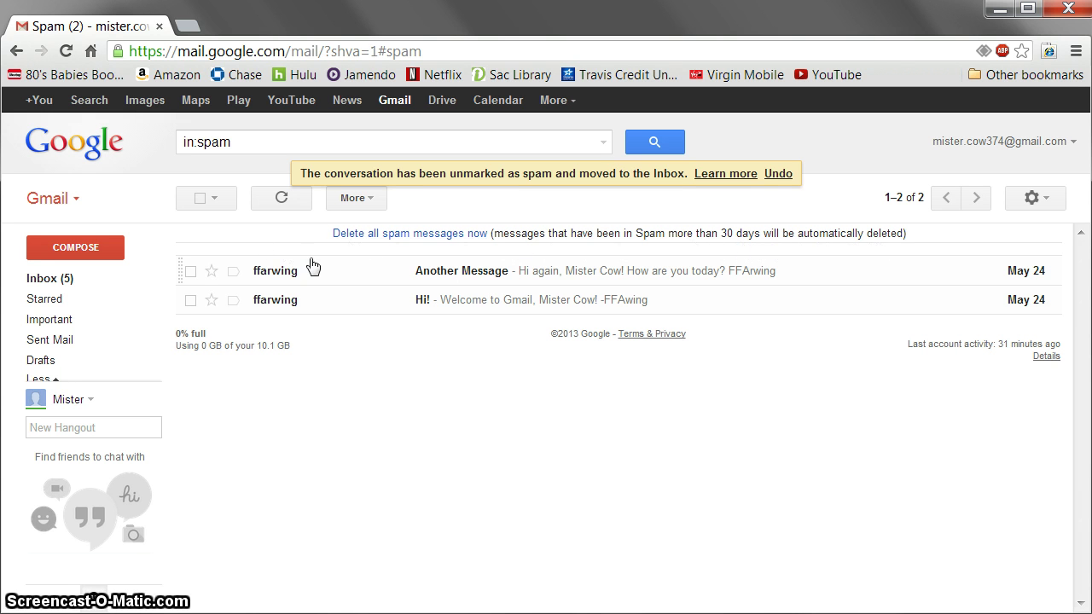
- Mark 'Another Message' and 'Hi!' as not spam, then return to the Inbox
left_click(191, 271)
left_click(190, 300)
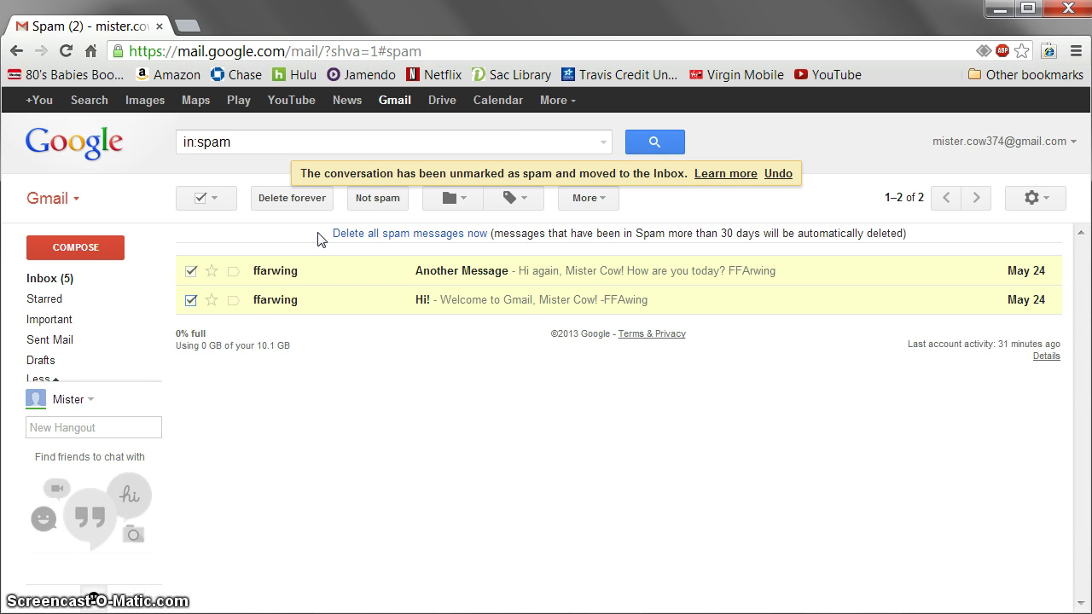
left_click(378, 205)
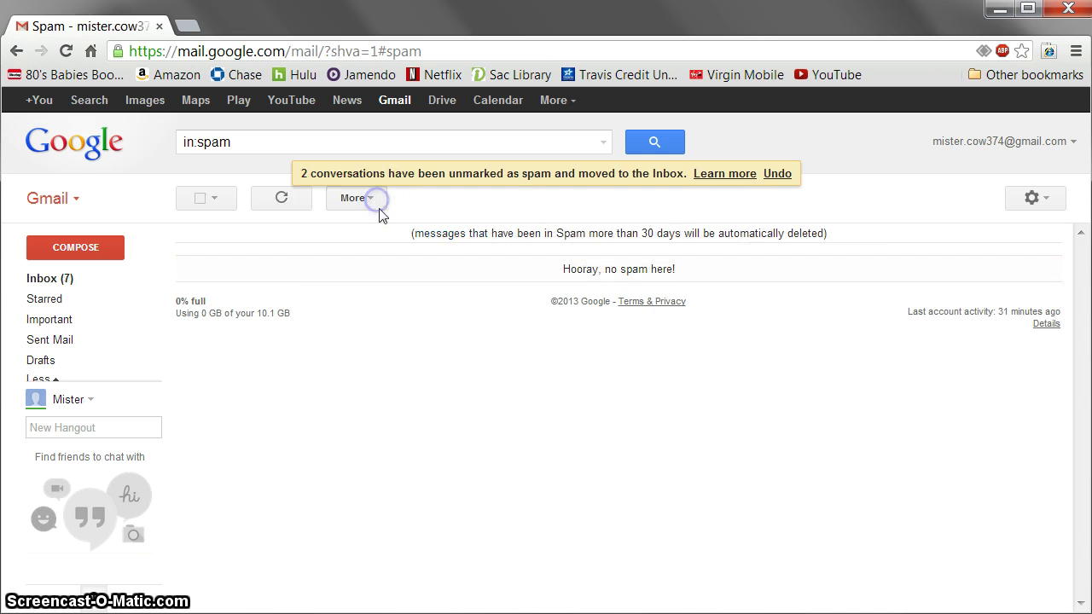
left_click(68, 279)
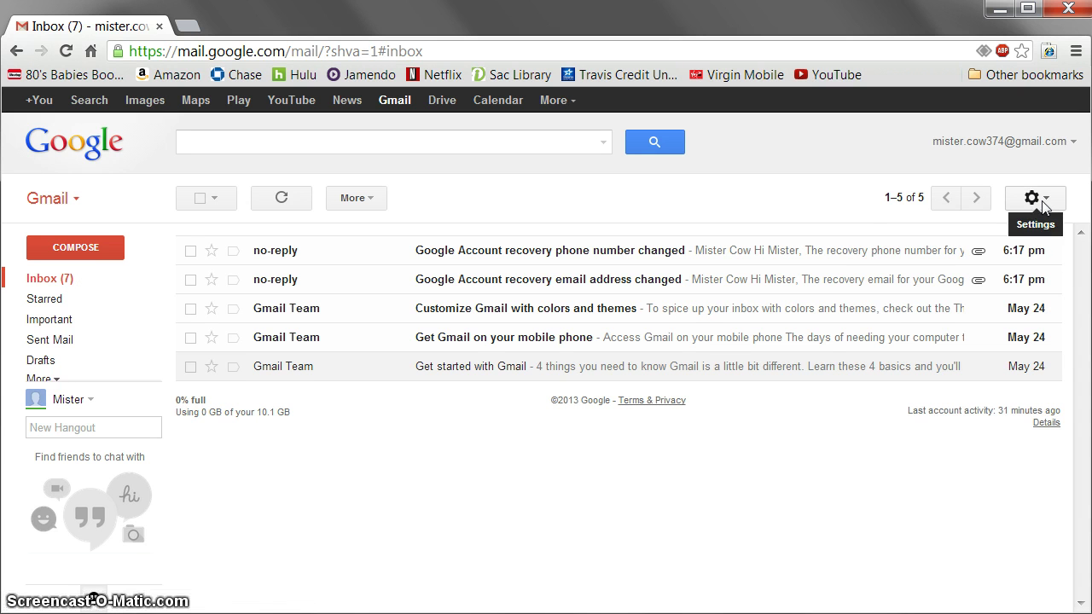
- Open the Labels tab of Gmail's full settings page
left_click(1033, 198)
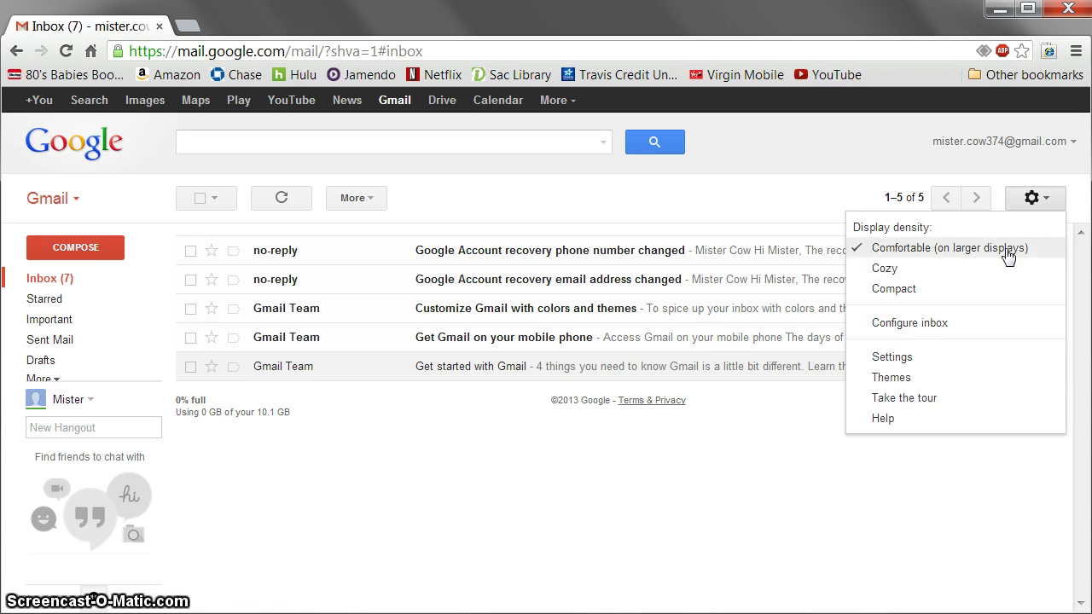
left_click(905, 365)
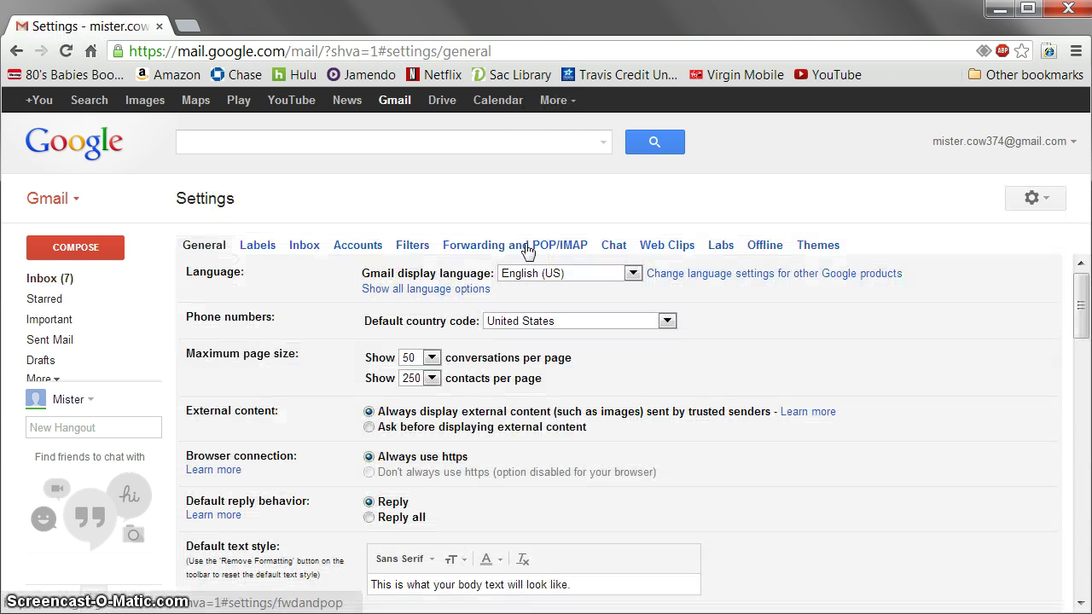
left_click(257, 247)
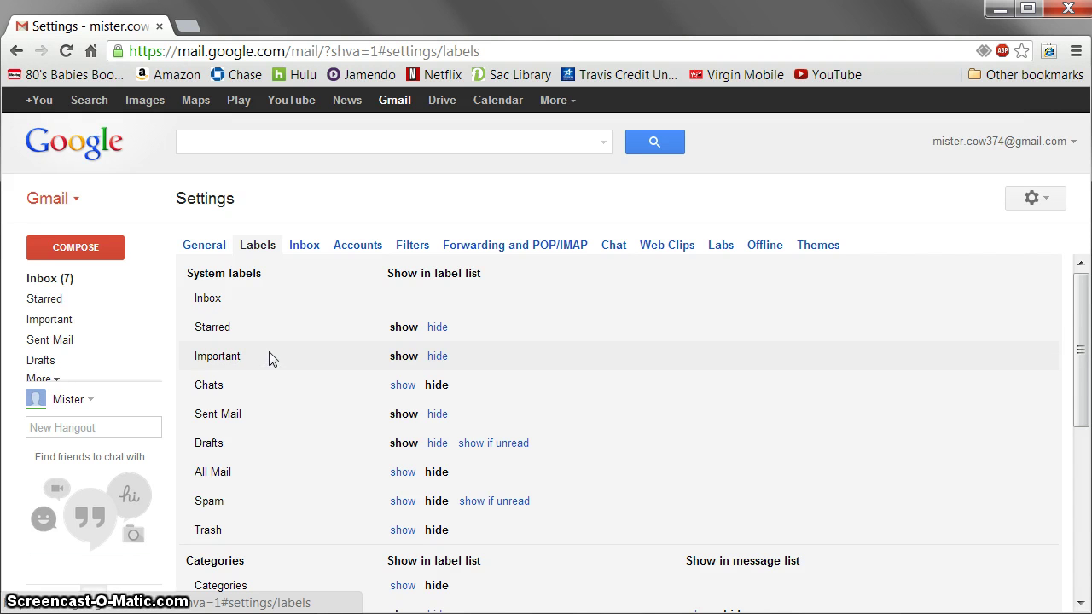
scroll(269, 351, "down", 1)
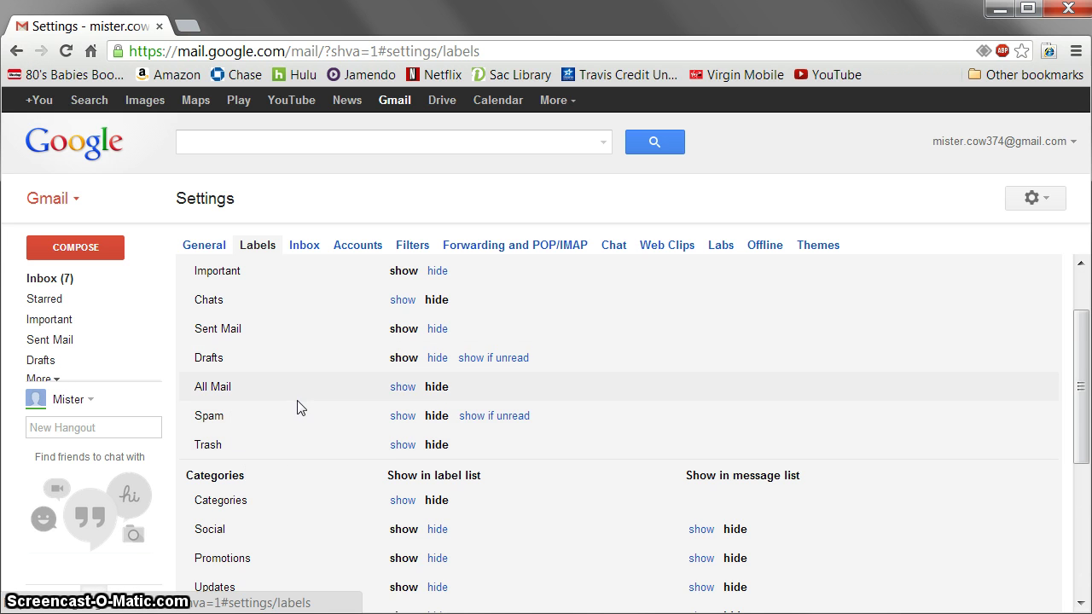
scroll(300, 407, "down", 1)
scroll(300, 392, "up", 2)
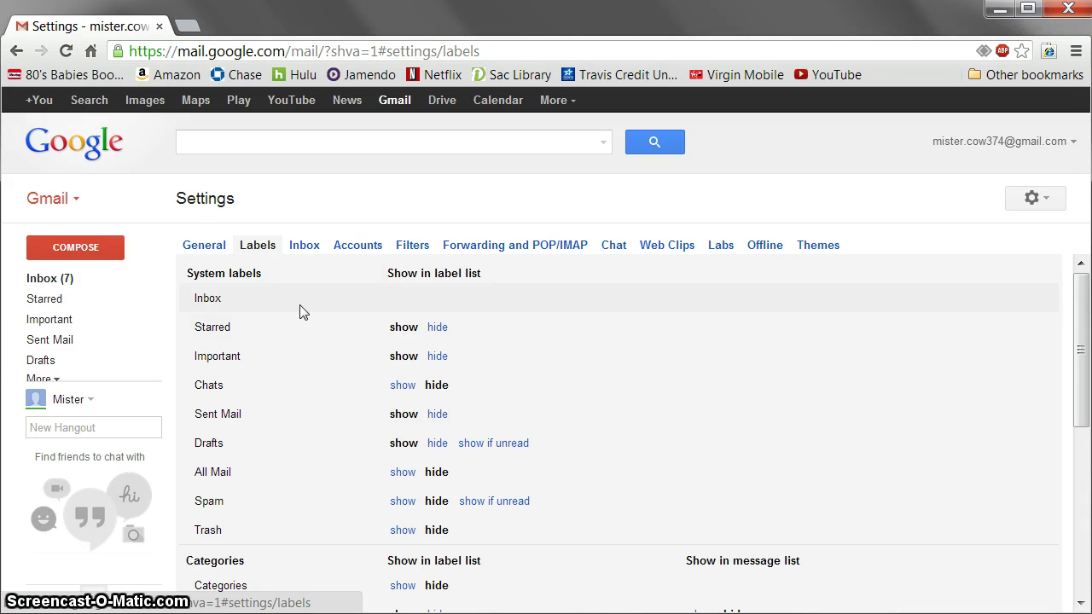
scroll(312, 352, "down", 1)
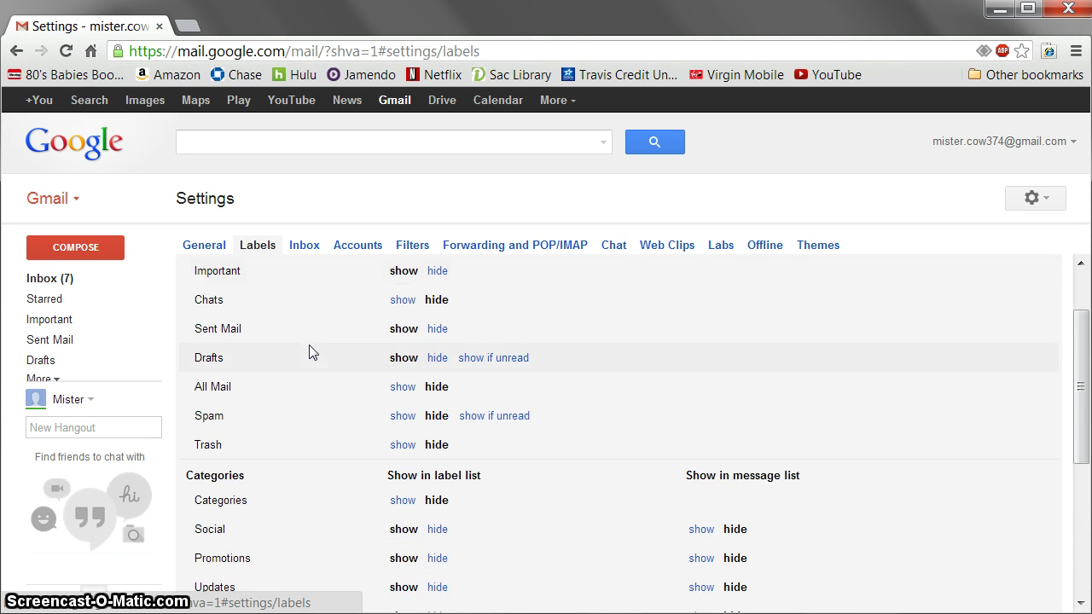
scroll(312, 352, "down", 2)
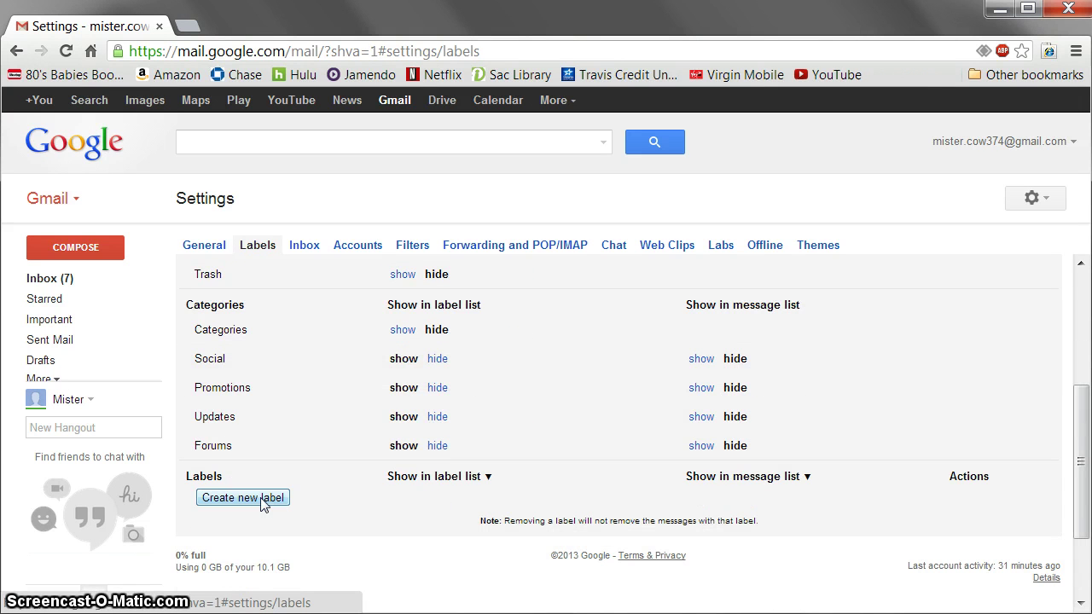
- Create a new label called 'My Label'
left_click(263, 504)
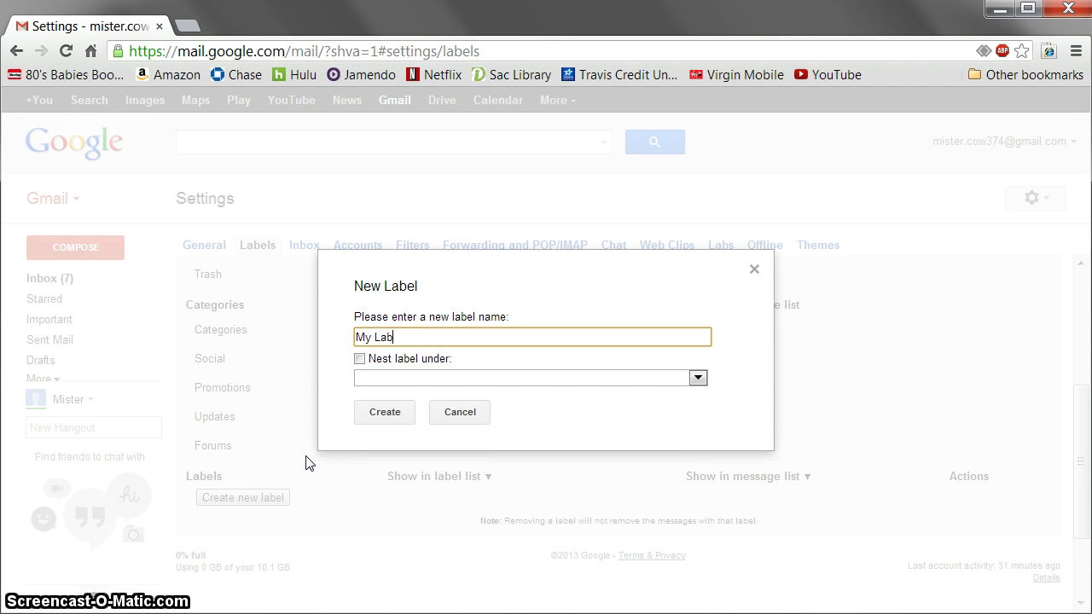
left_click(387, 415)
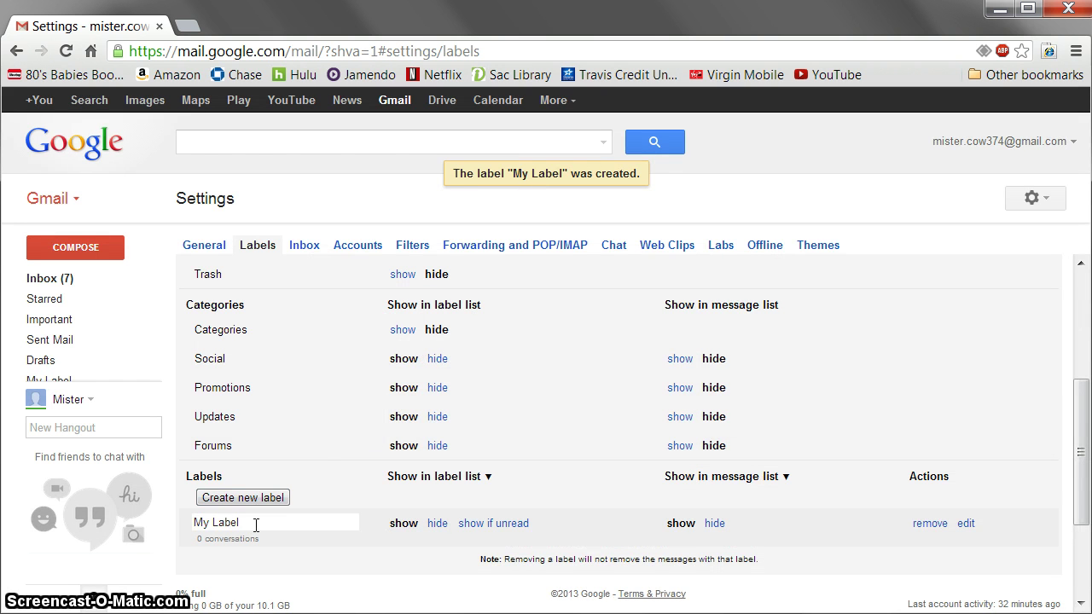
scroll(346, 516, "down", 1)
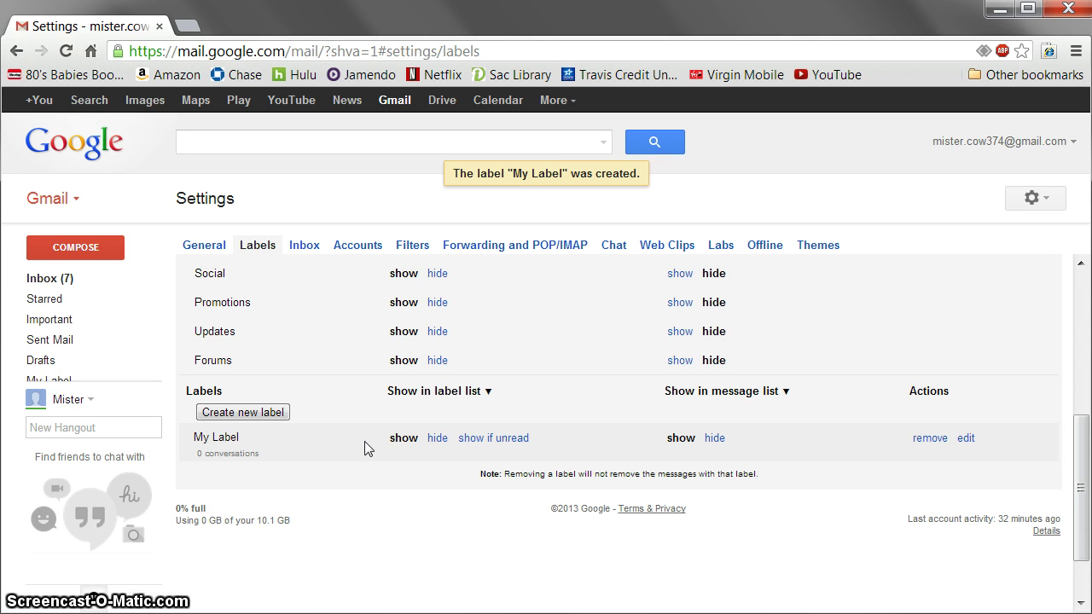
- Move 'Customize Gmail with colors and themes' and 'Get Gmail on your mobile phone' into My Label
left_click(56, 282)
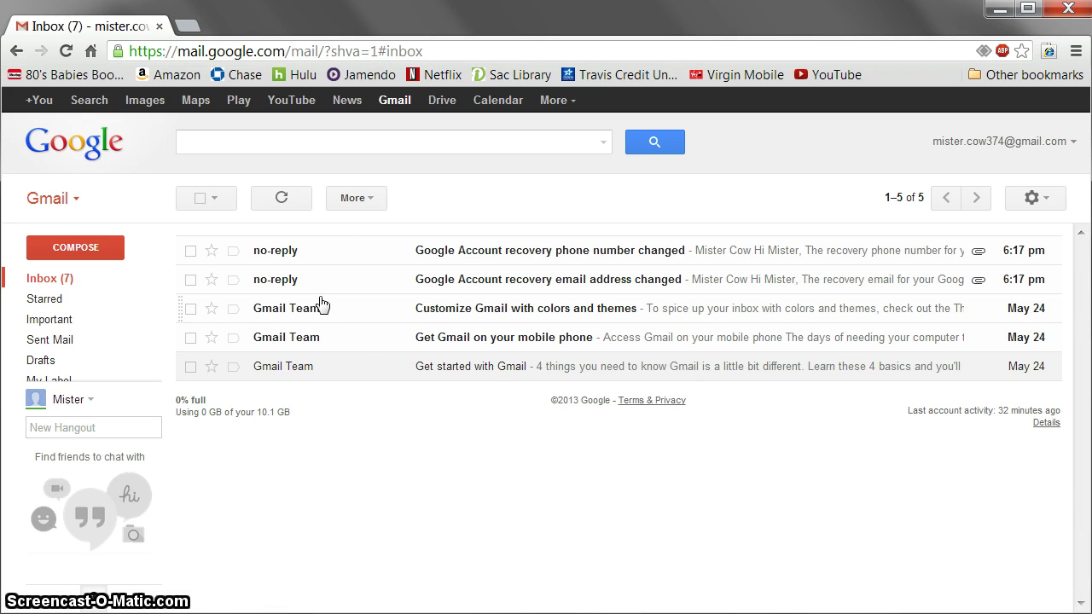
left_click(190, 338)
left_click(190, 309)
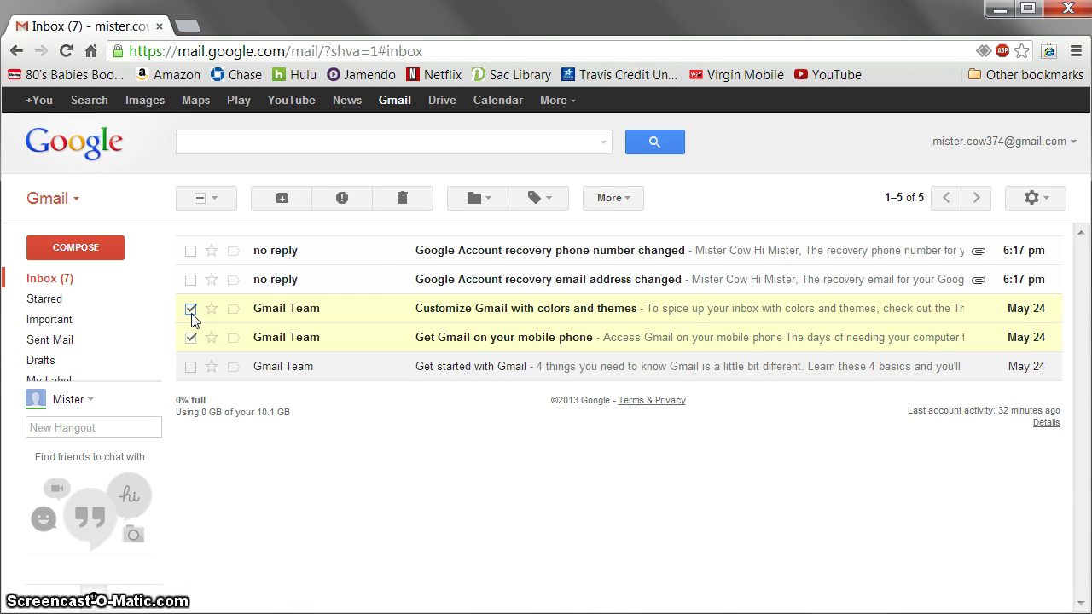
left_click(489, 201)
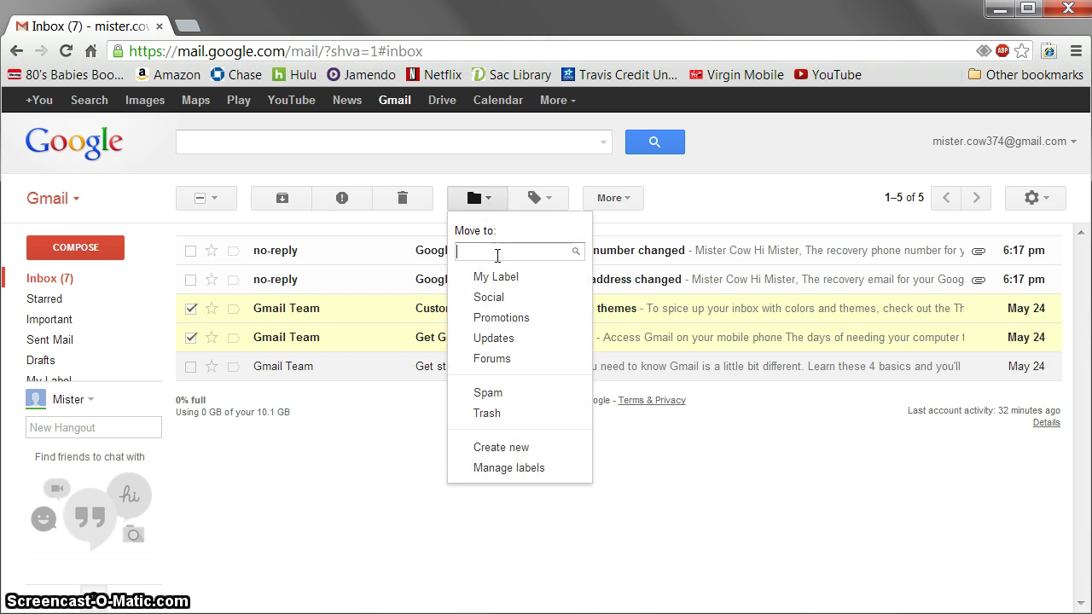
left_click(501, 277)
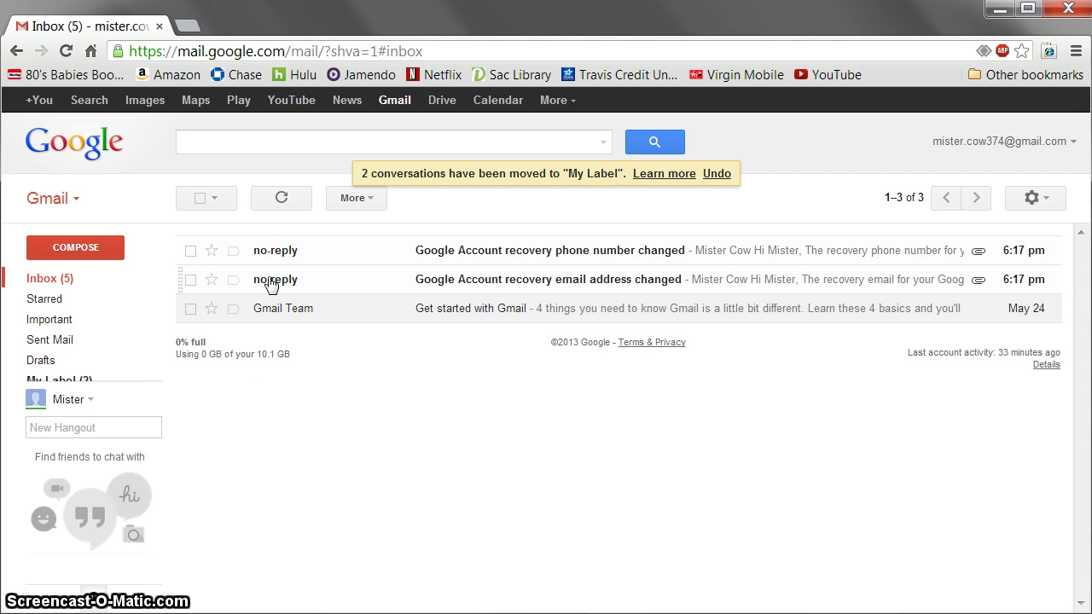
- Remove My Label from the 'Get Gmail on your mobile phone' conversation, then go back to Inbox
mouse_move(82, 348)
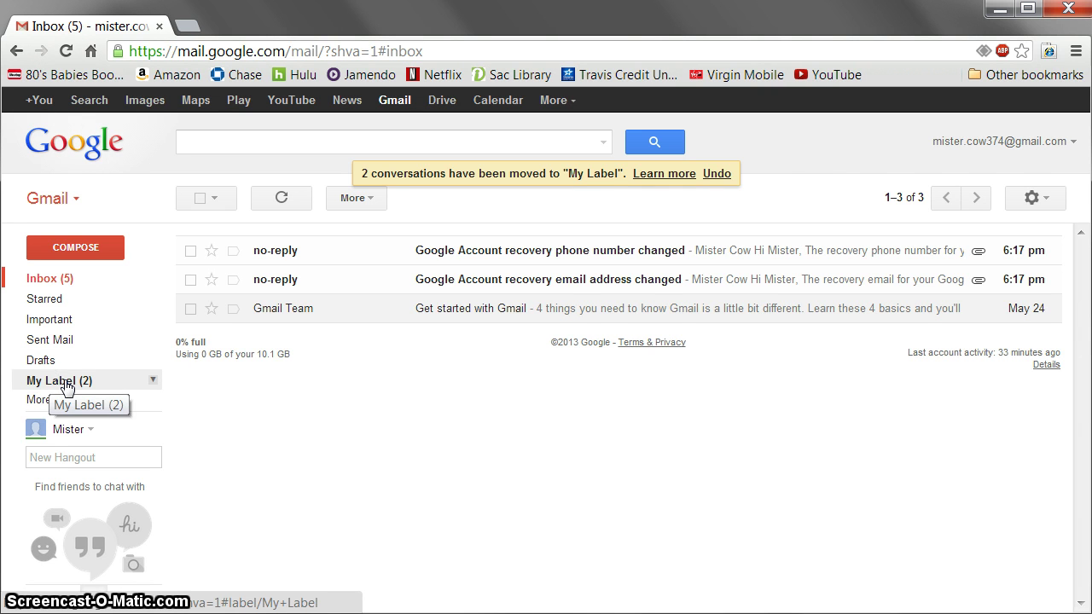
left_click(65, 384)
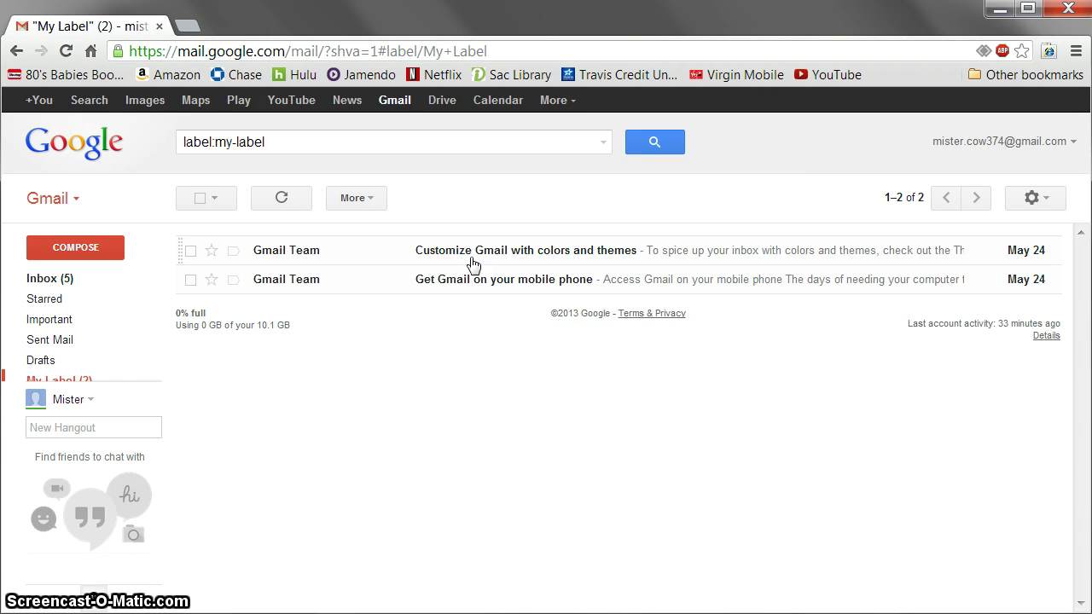
left_click(525, 284)
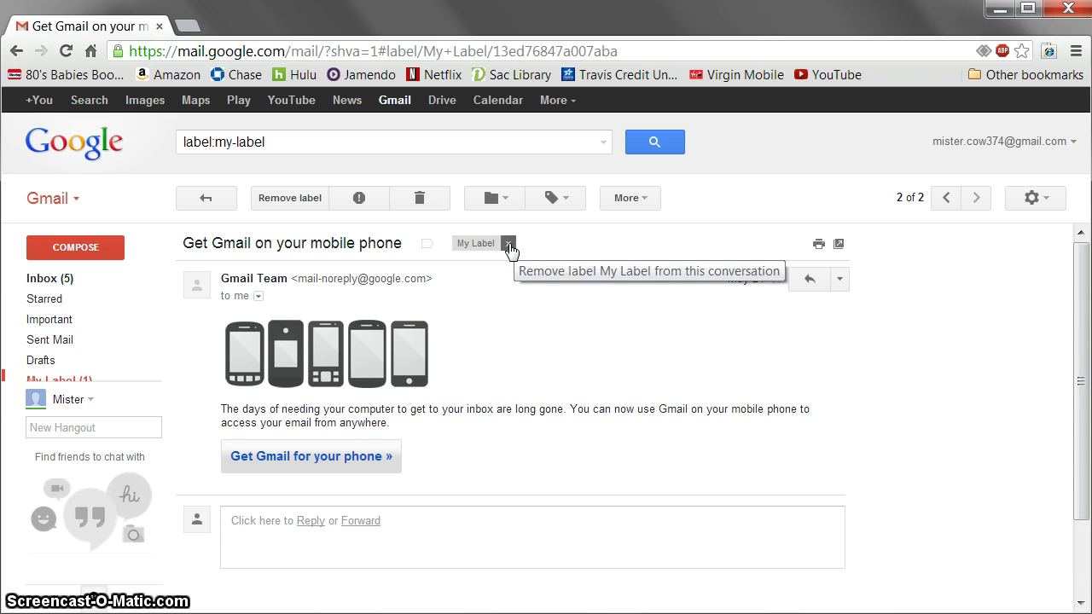
left_click(508, 245)
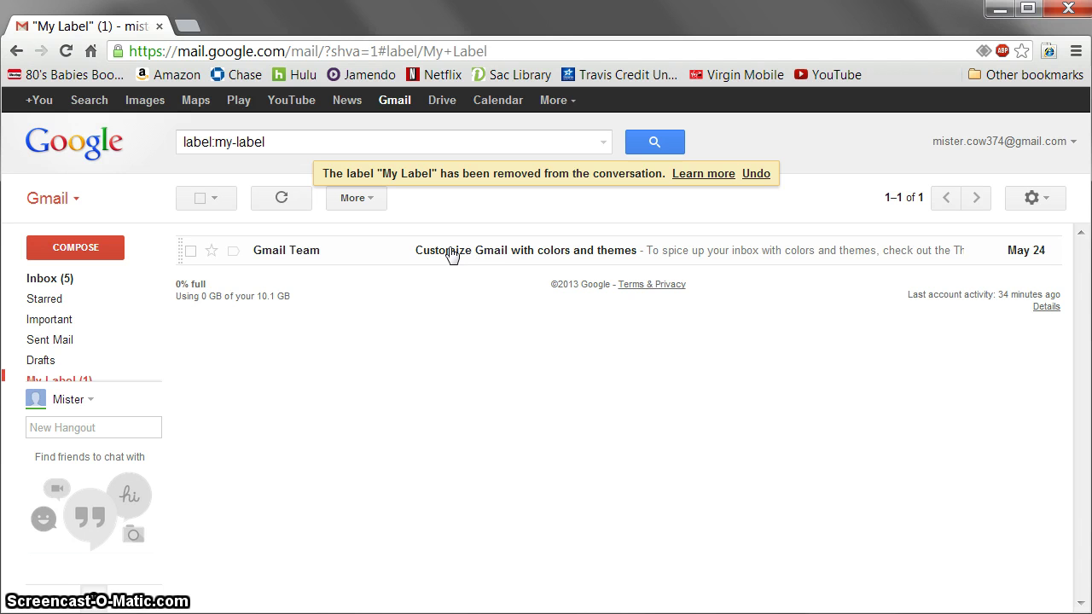
left_click(75, 281)
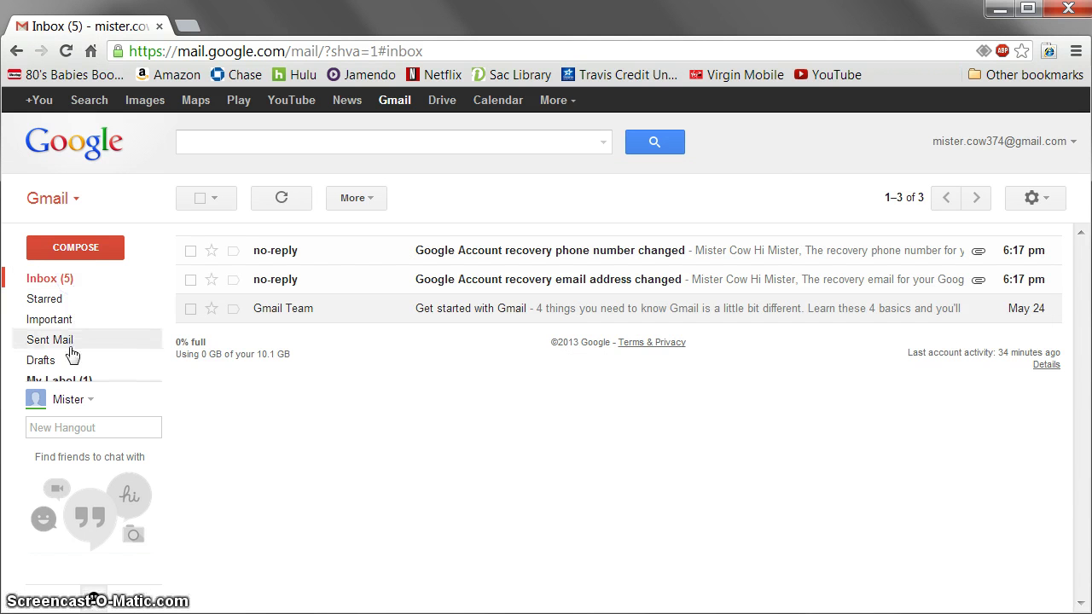
- Check archived conversations under All Mail, then return to the three-conversation inbox
mouse_move(72, 356)
left_click(42, 399)
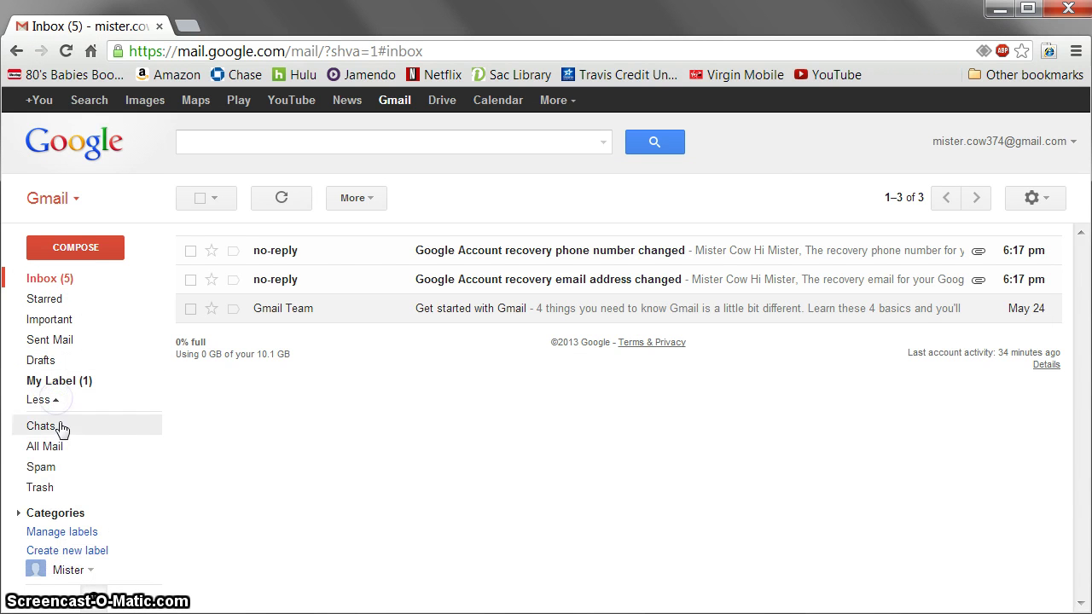
left_click(53, 452)
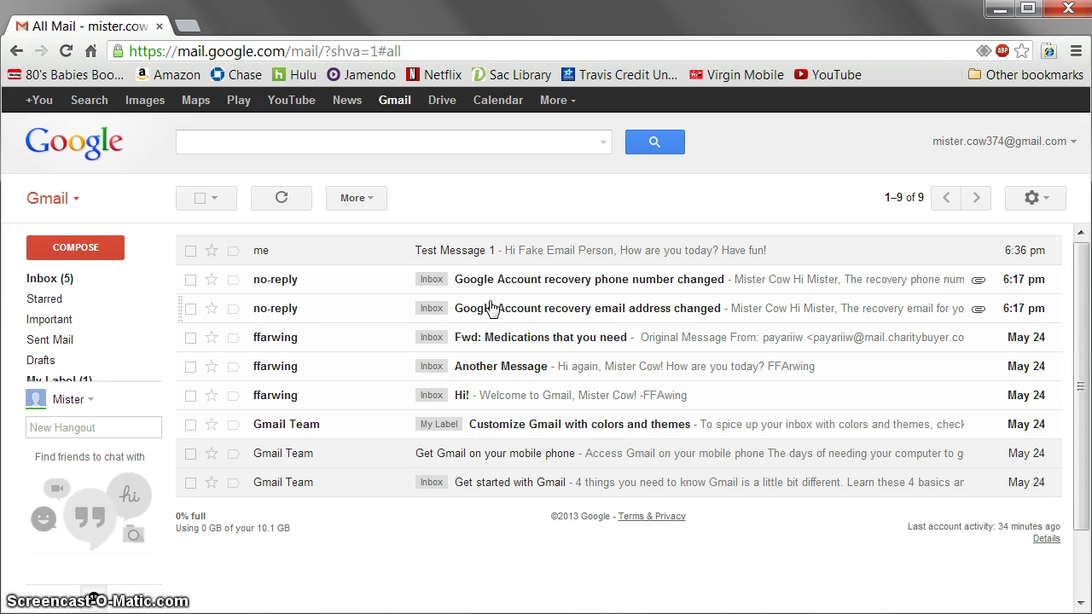
mouse_move(75, 366)
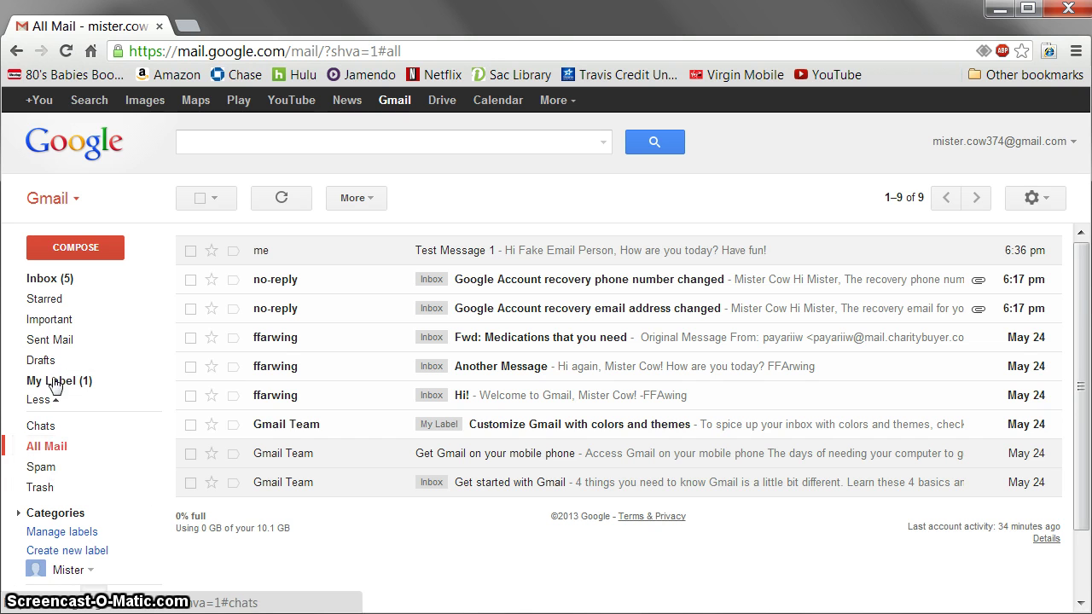
left_click(67, 278)
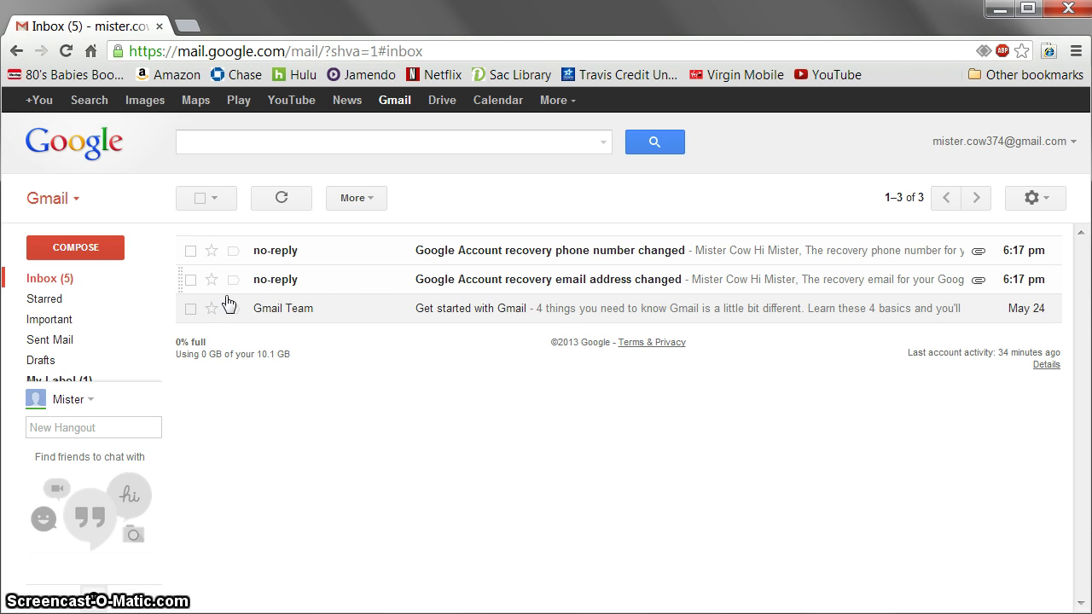
- Archive 'Get started with Gmail', confirm it in All Mail, and return to Inbox
left_click(191, 308)
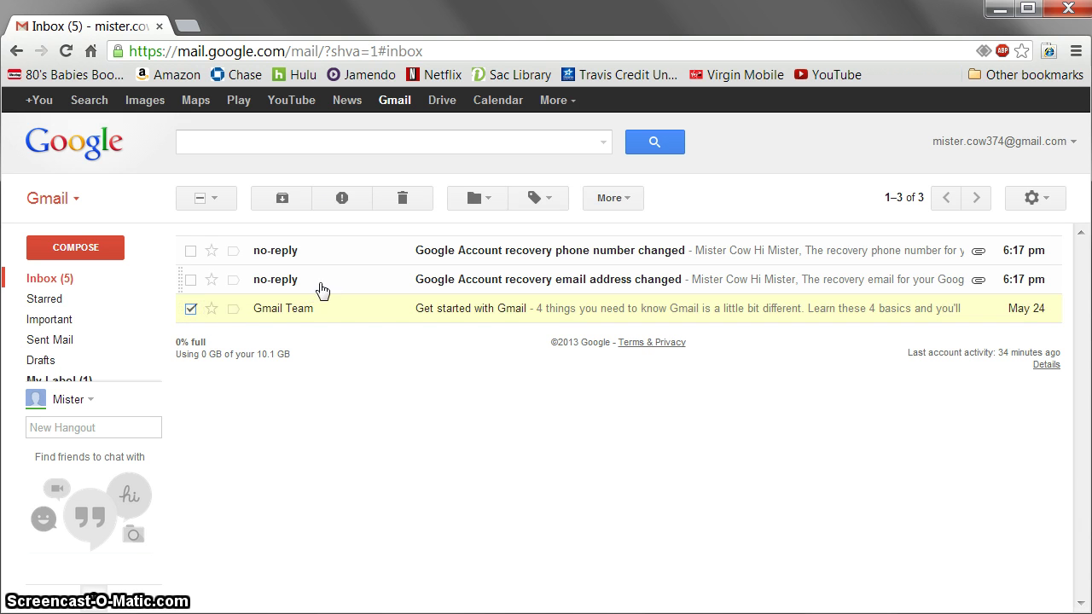
left_click(283, 202)
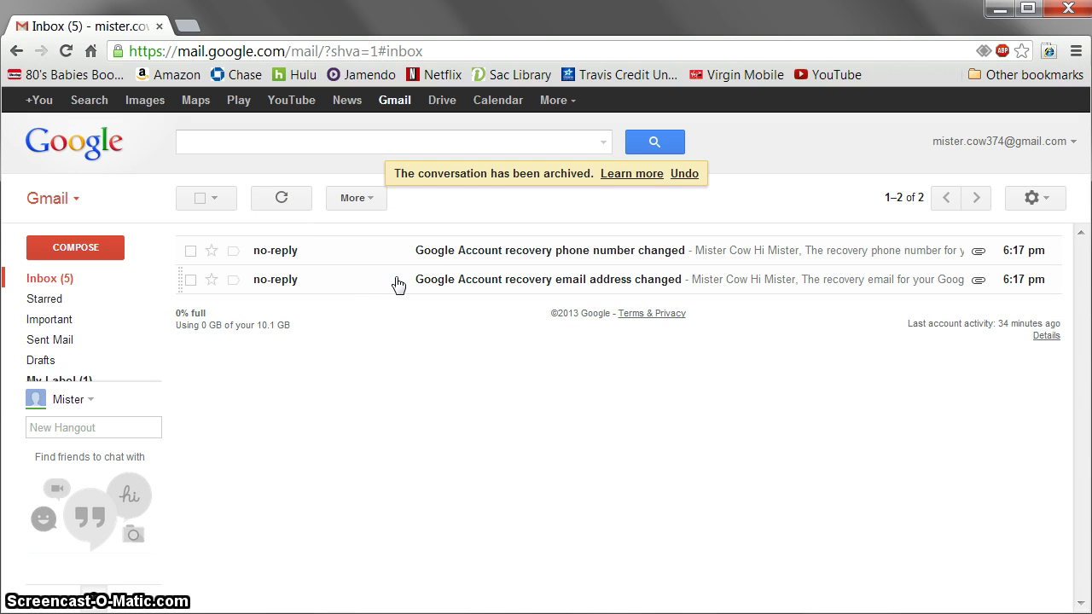
mouse_move(67, 365)
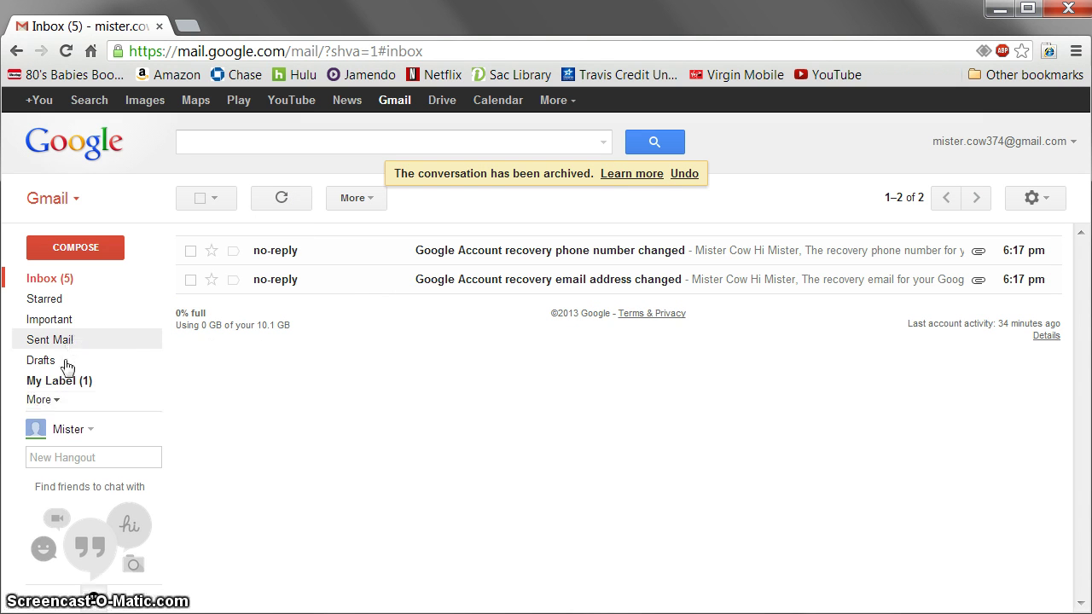
left_click(51, 399)
left_click(49, 447)
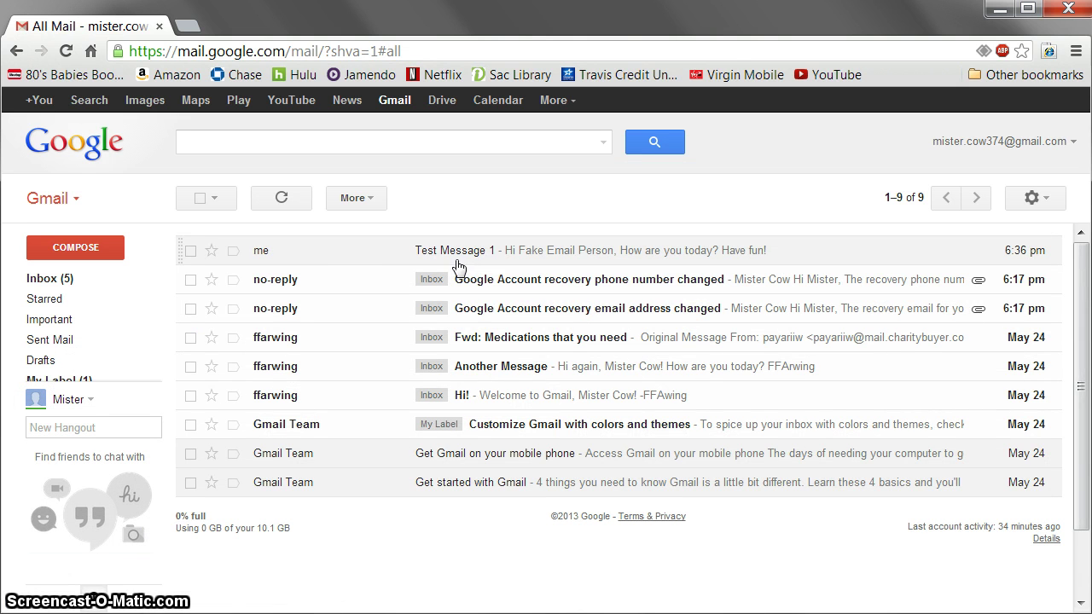
left_click(66, 279)
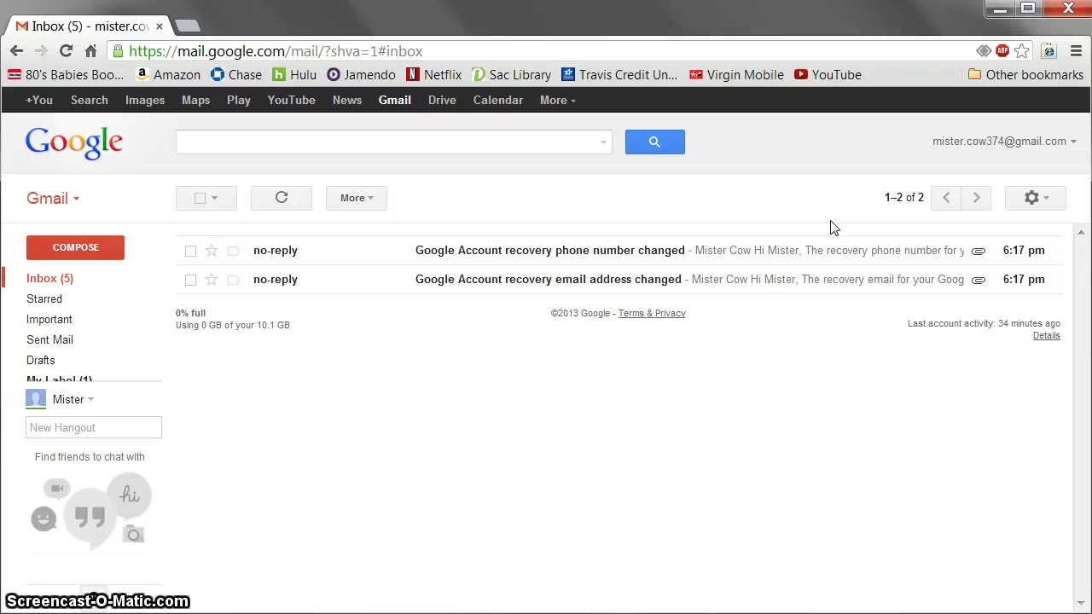
- Open a blank new-filter form from the Filters settings tab
left_click(1047, 205)
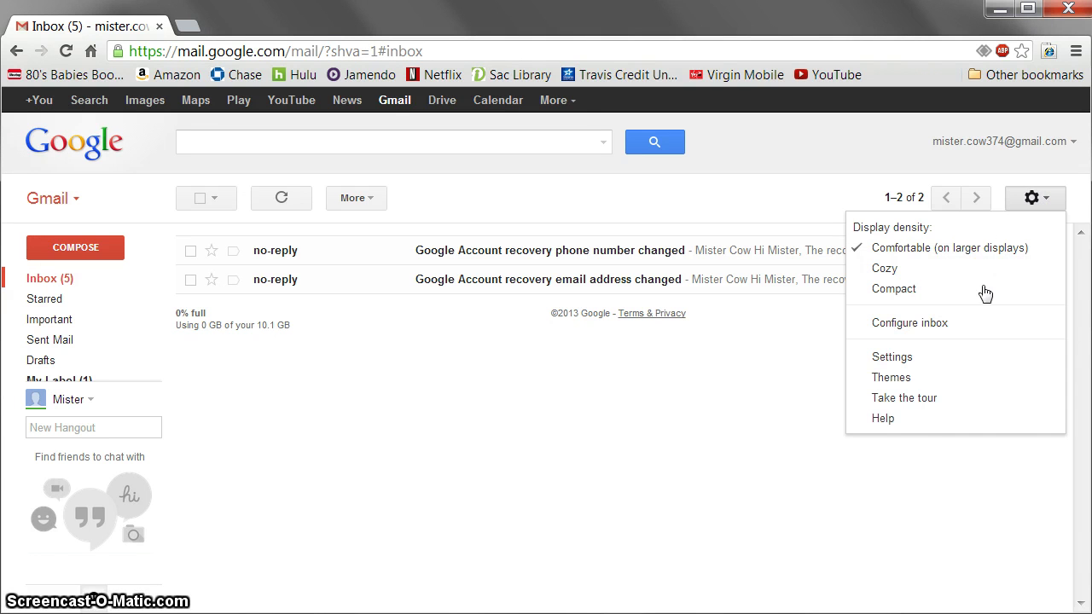
left_click(902, 358)
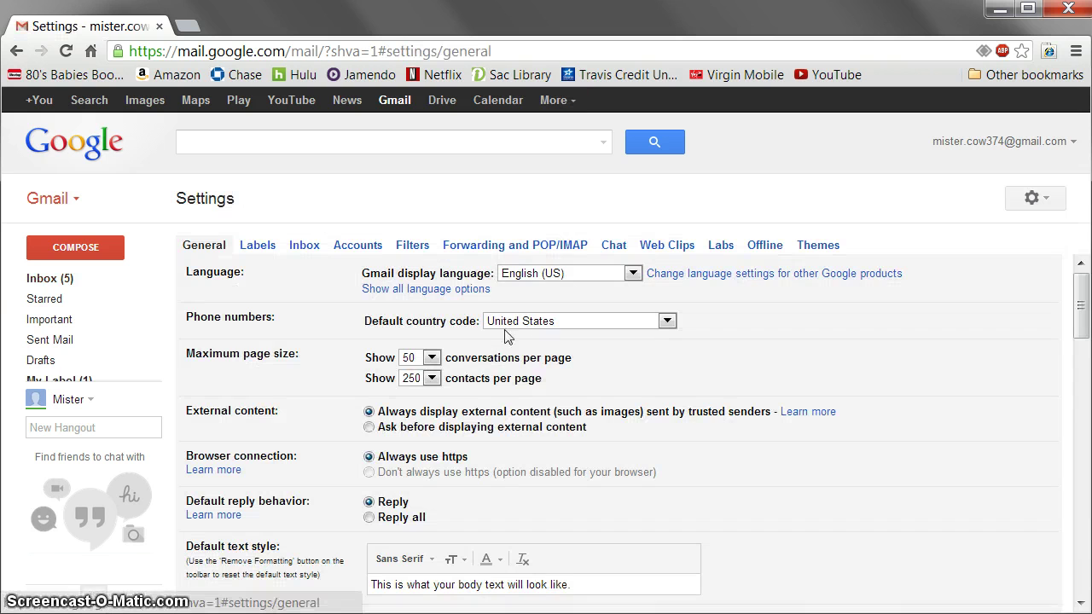
left_click(412, 249)
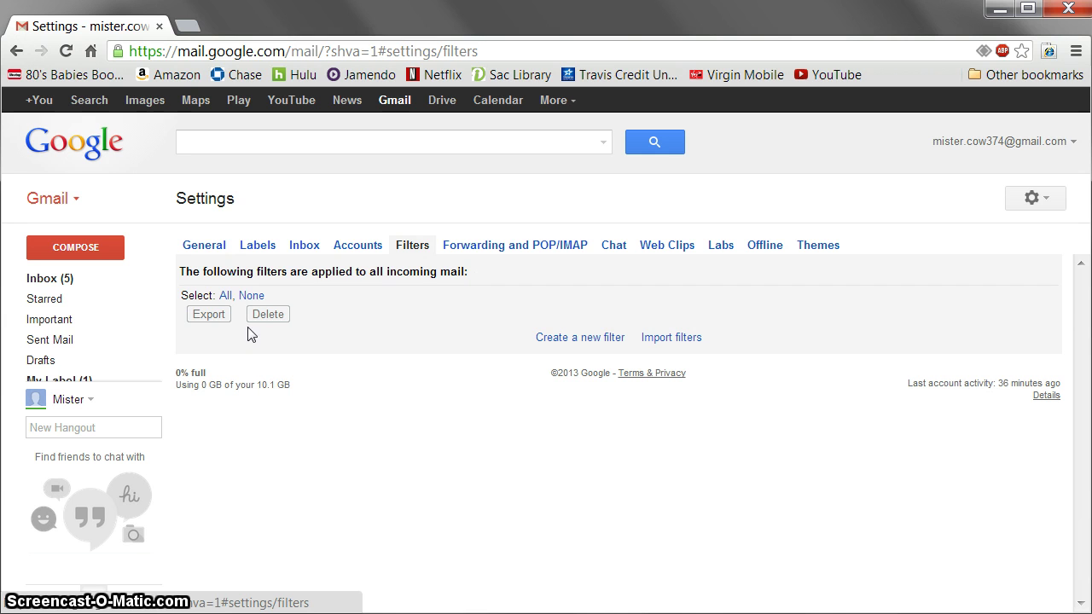
left_click(563, 339)
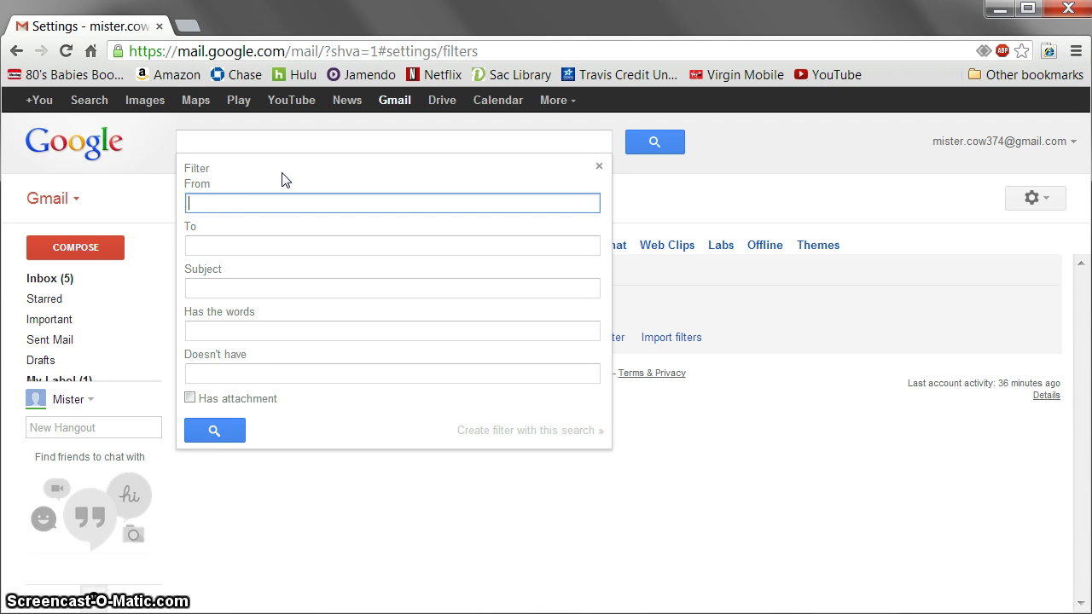
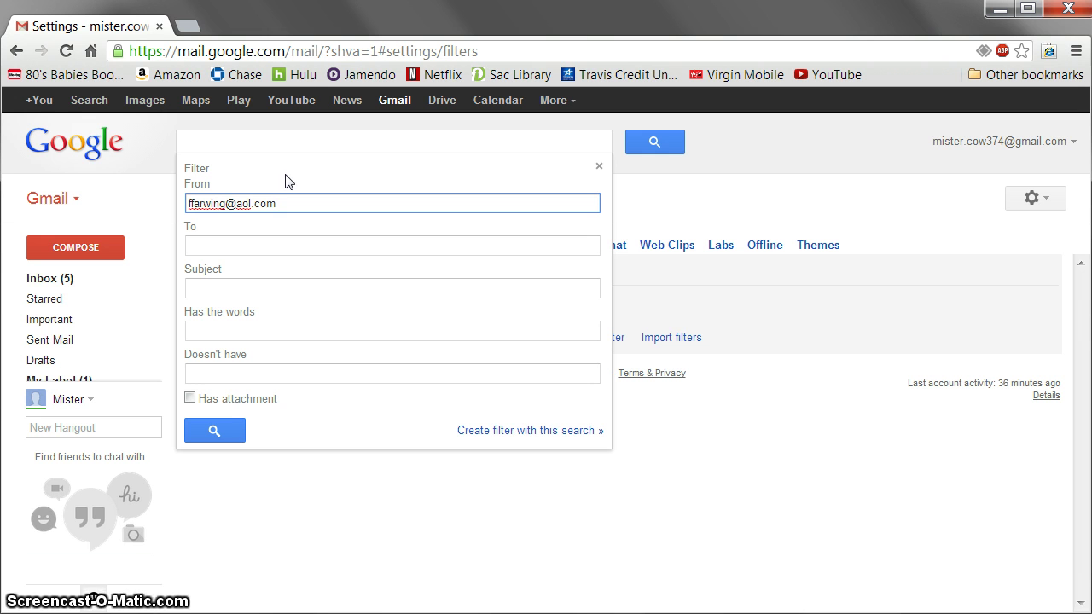
- Enter the sender's e-mail address in From and test-search its three matching conversations
left_click(213, 431)
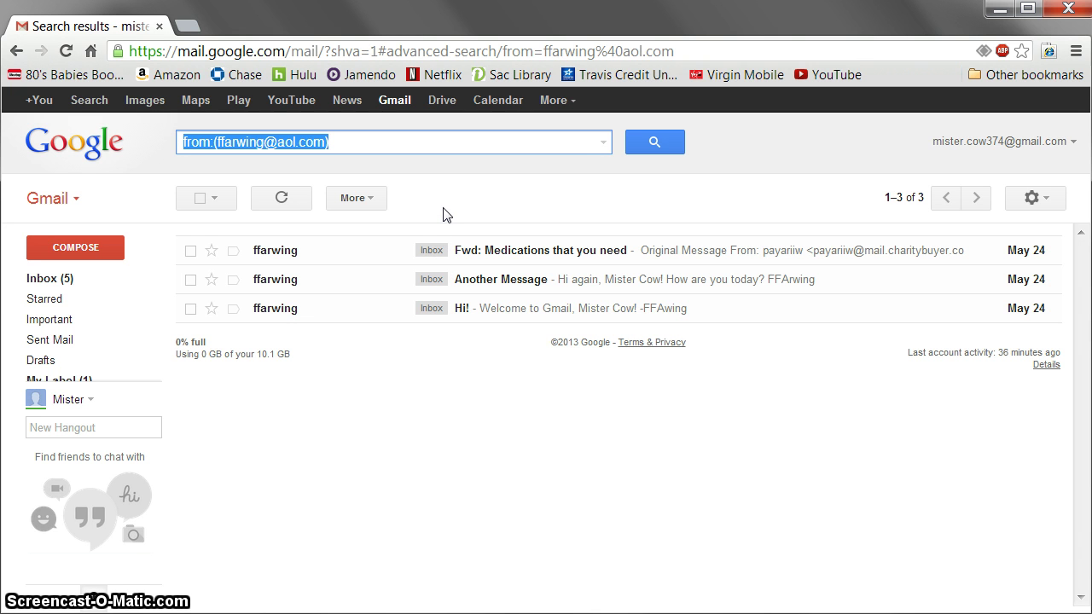
- Create a filter from the sender search and switch on applying a label to matching mail
left_click(606, 145)
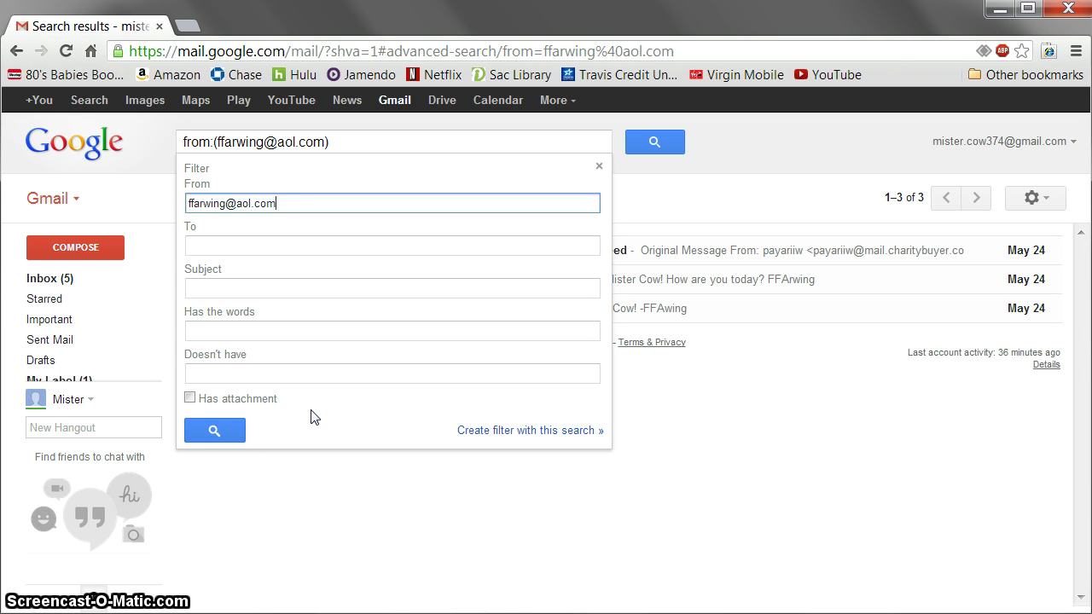
left_click(521, 434)
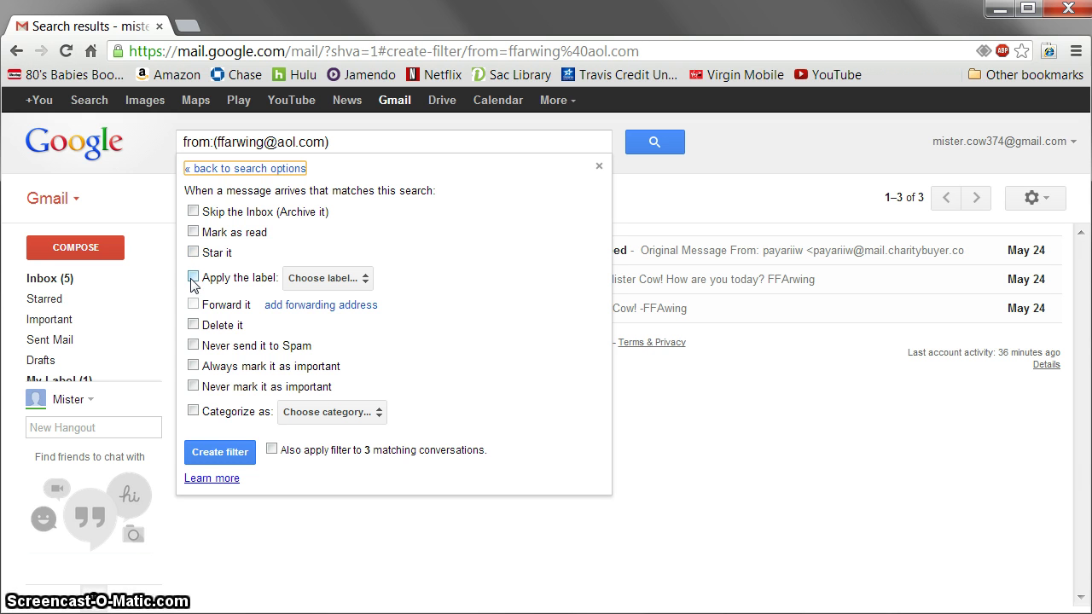
left_click(192, 280)
- Set the filter label to My Label, include the 3 existing conversations, and save it
left_click(360, 280)
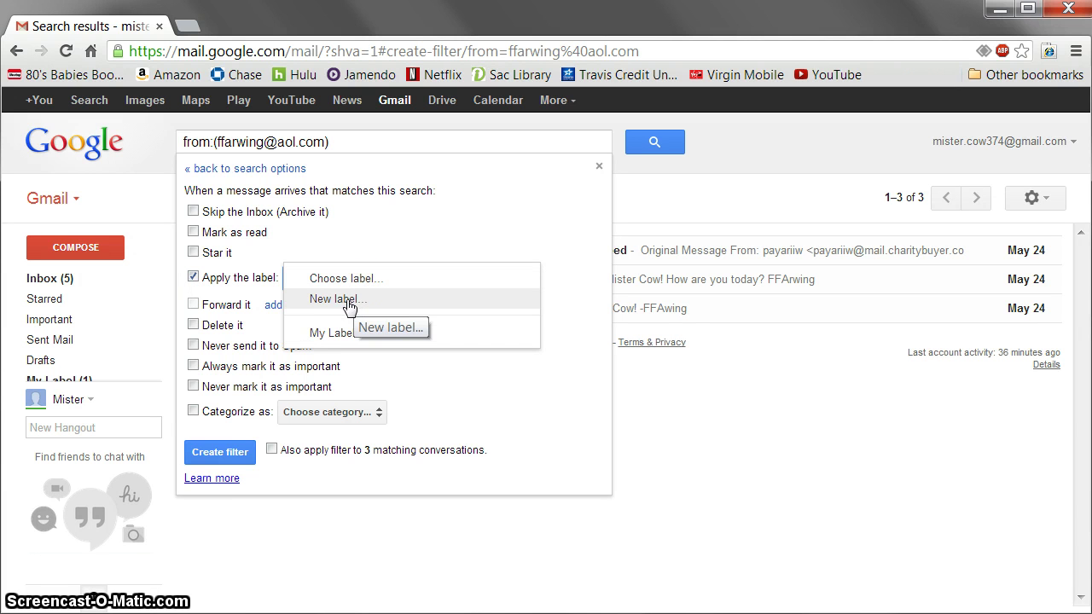
left_click(345, 334)
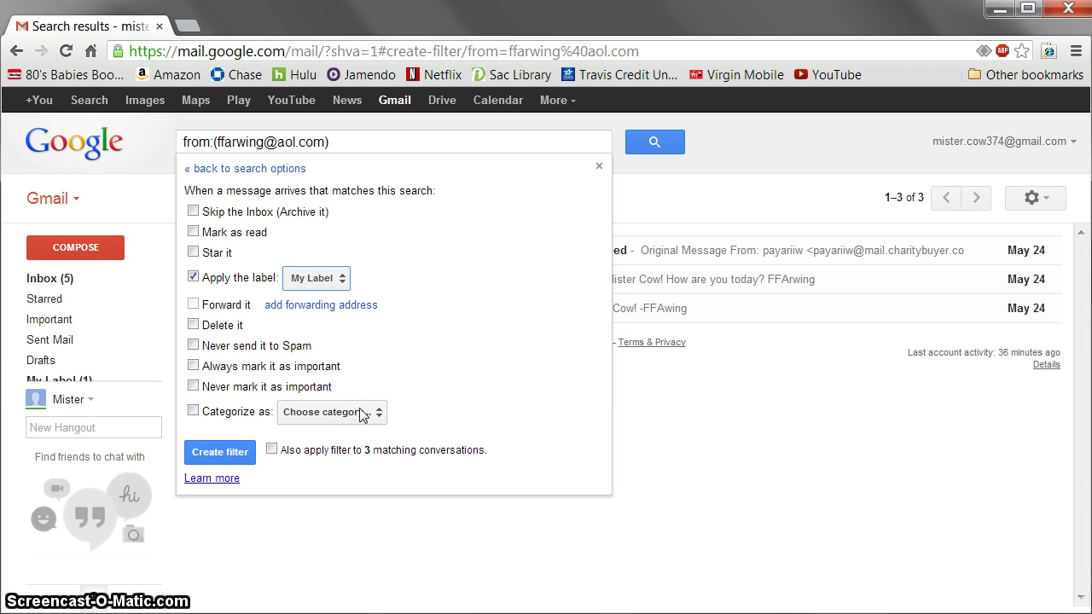
left_click(271, 451)
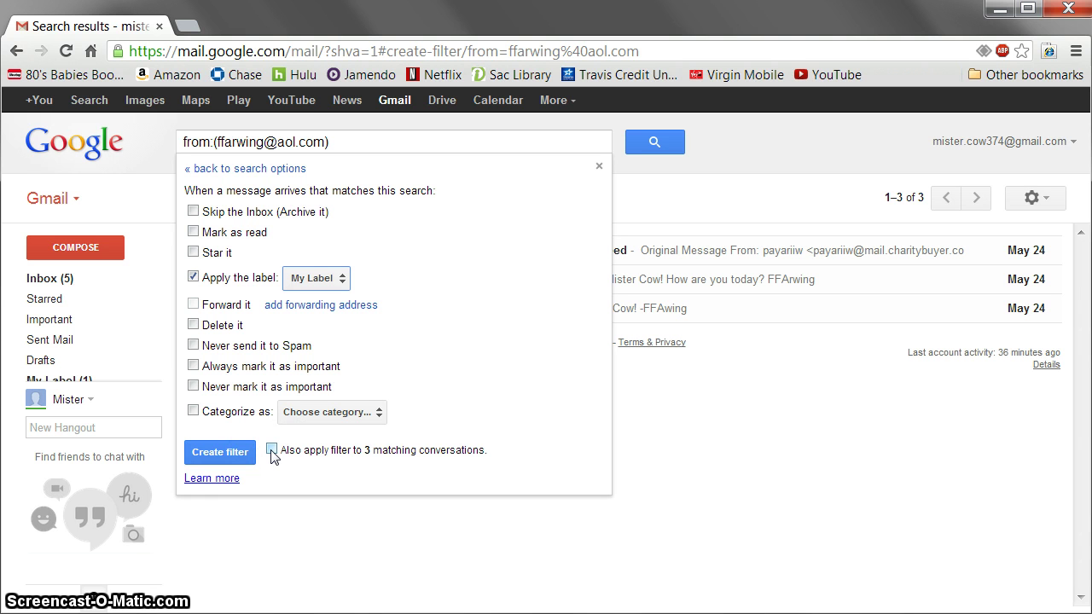
left_click(272, 450)
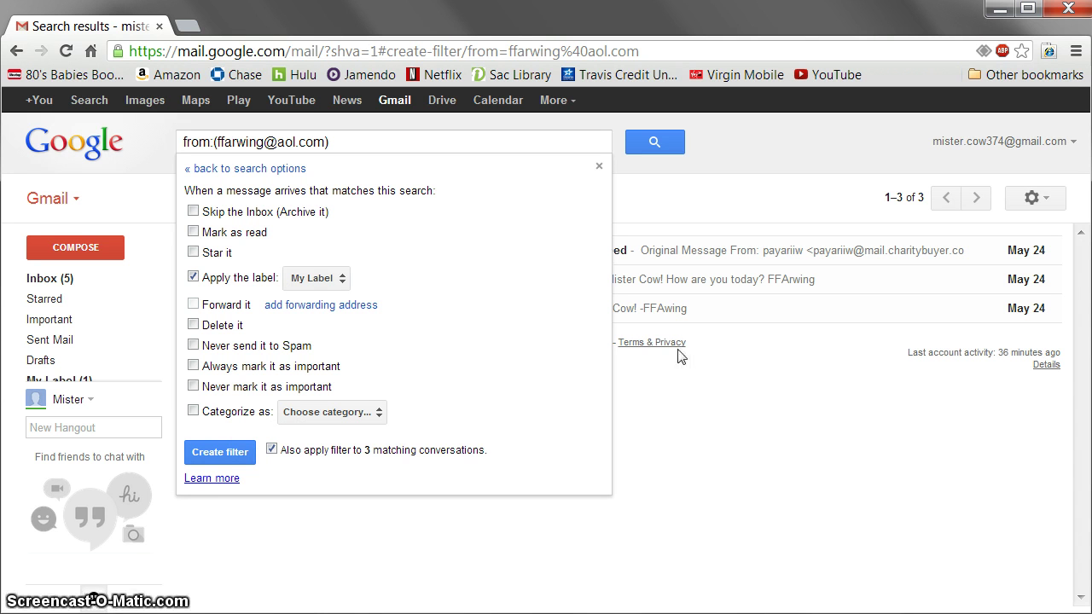
left_click(219, 452)
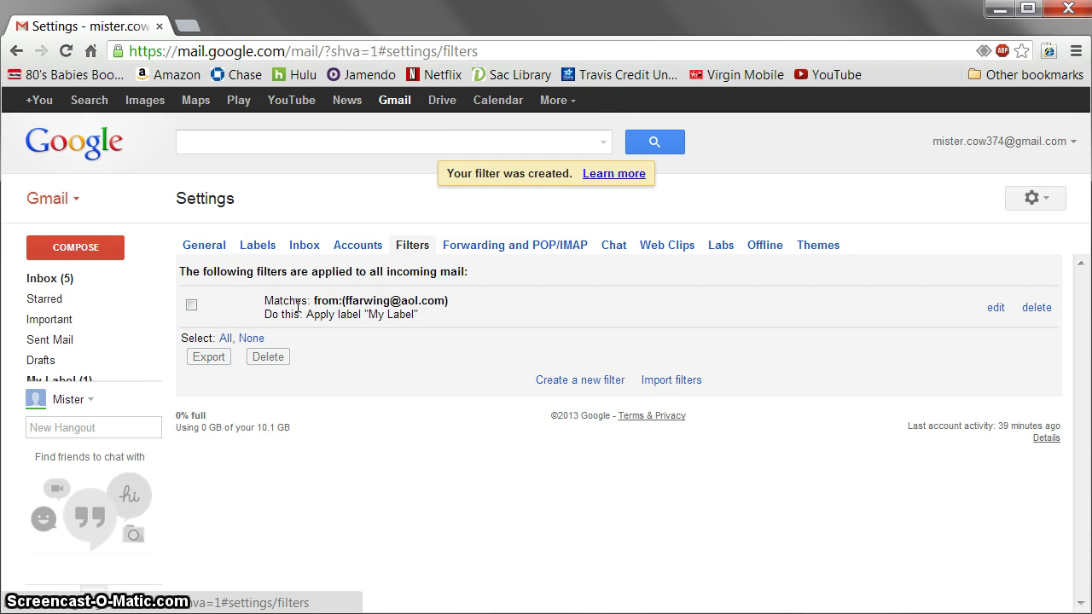
- Return to the Inbox to see the three conversations tagged My Label
left_click(67, 279)
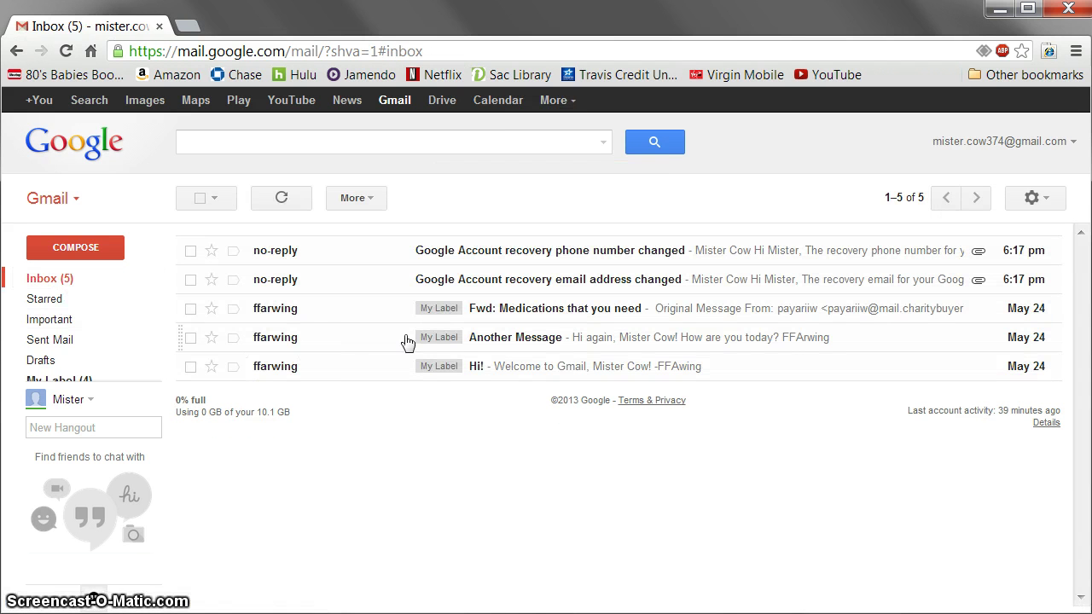